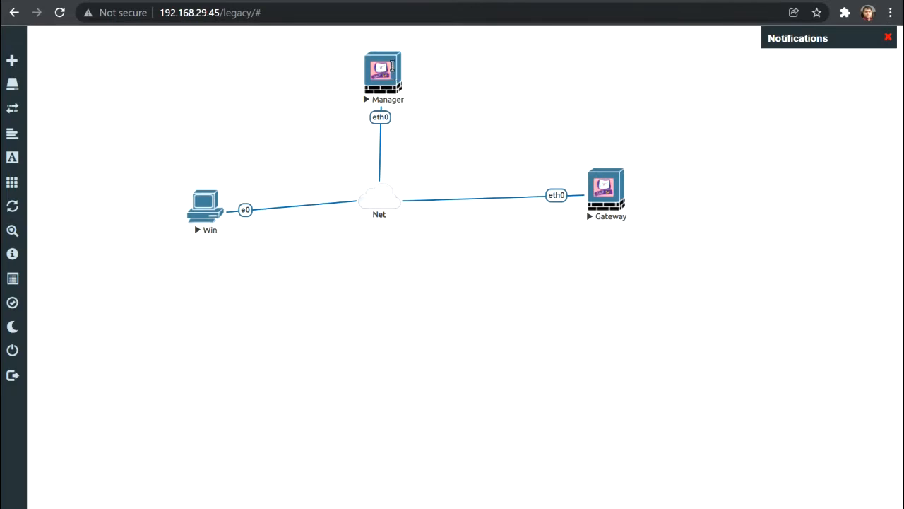
- Log into the Manager node's console as admin
click(391, 69)
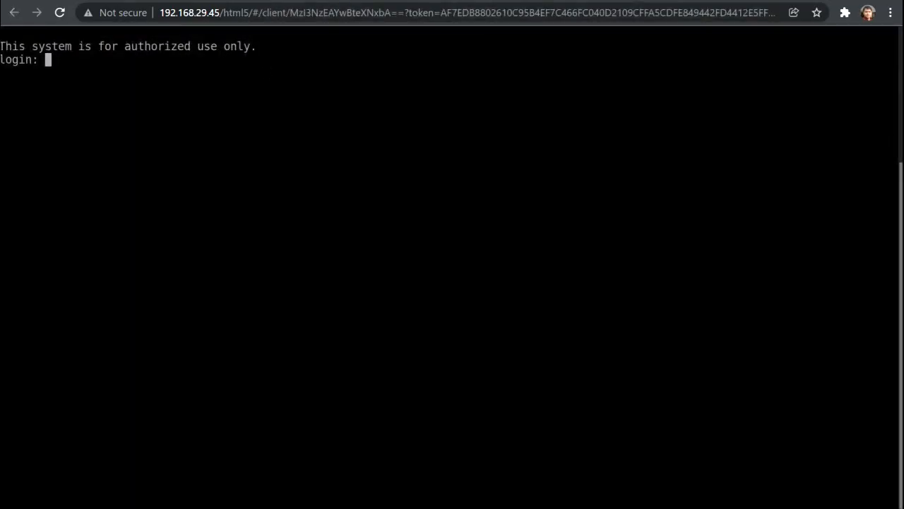
text(admin)
key(Return)
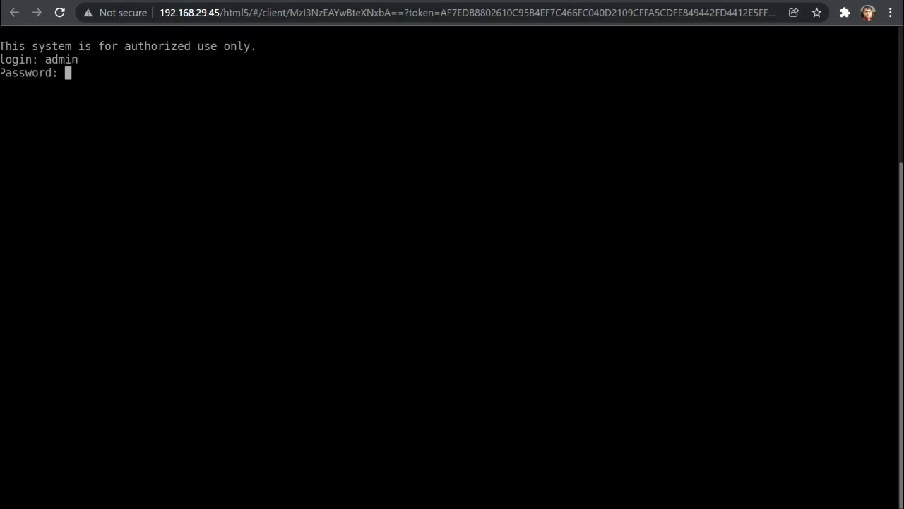
key(Return)
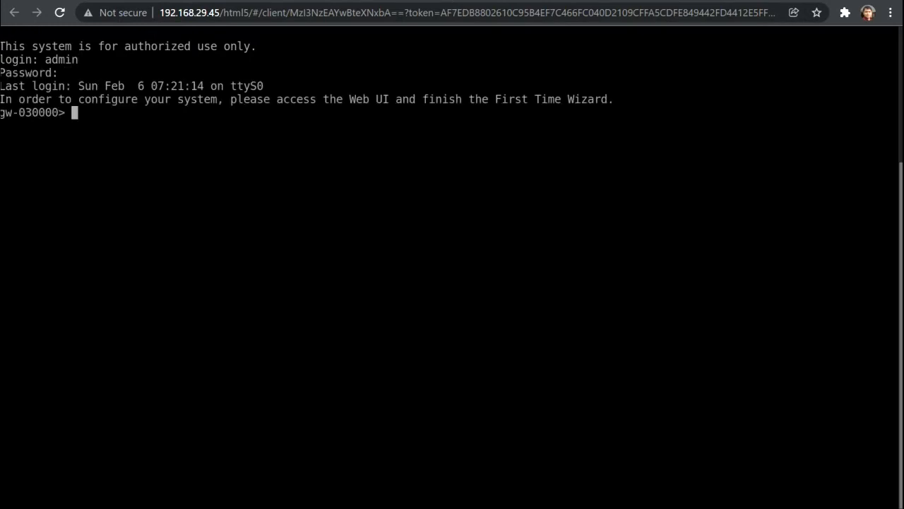
- Run 'show interface eth0' and highlight its IPv4 address 192.168.29.81
text(show interface eth)
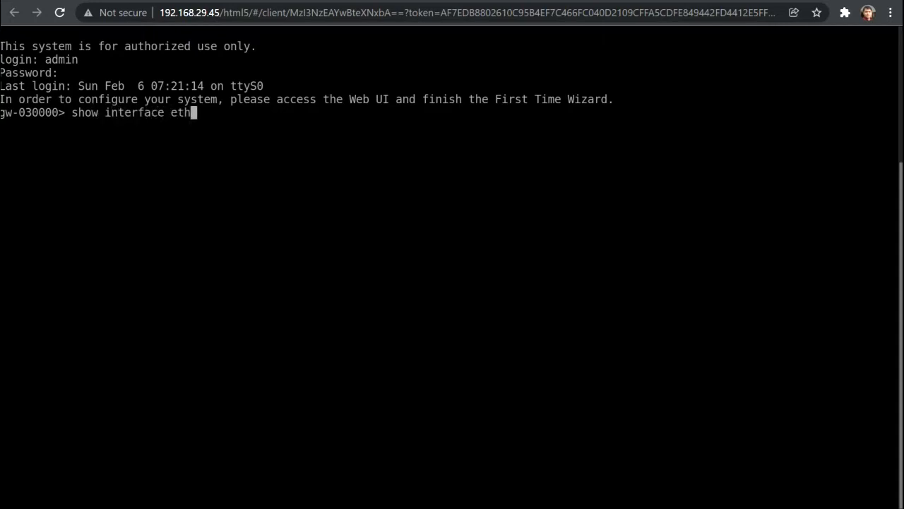
text(0)
key(Return)
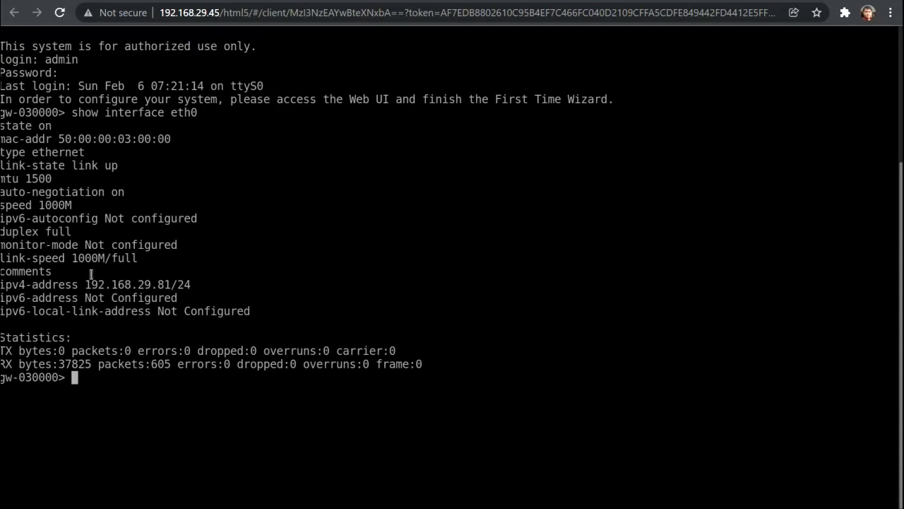
drag(86, 279, 171, 283)
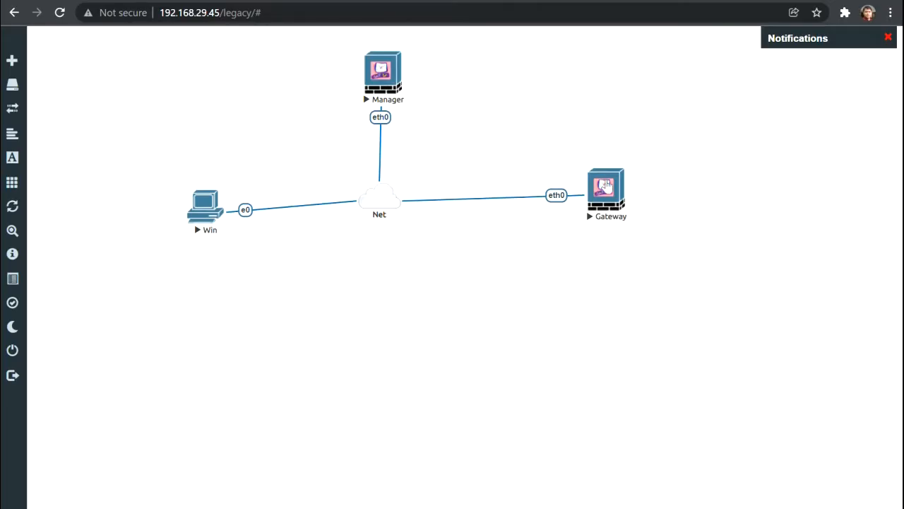
- Log into the Gateway node's console as admin
click(606, 185)
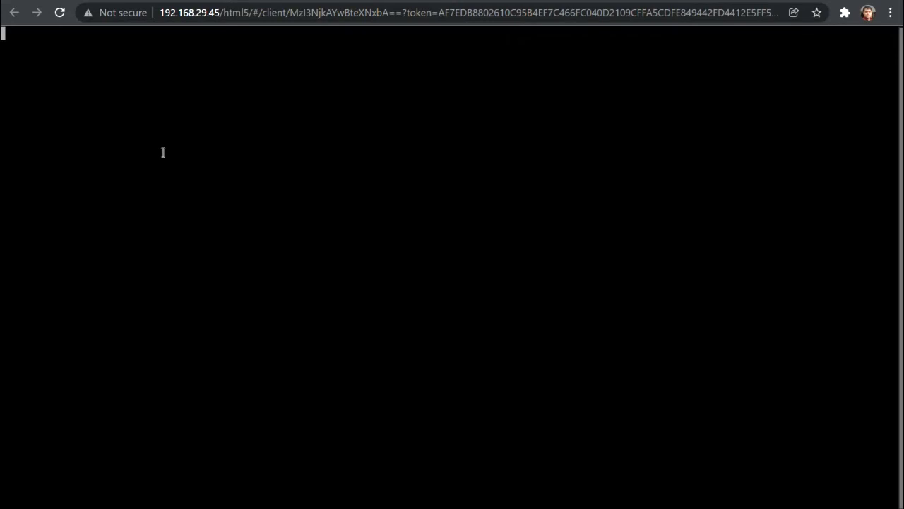
text(admin)
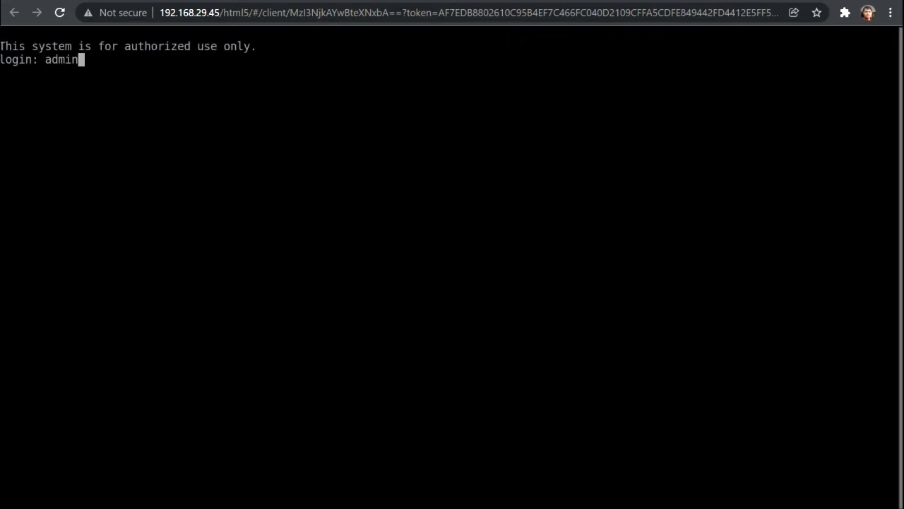
key(Return)
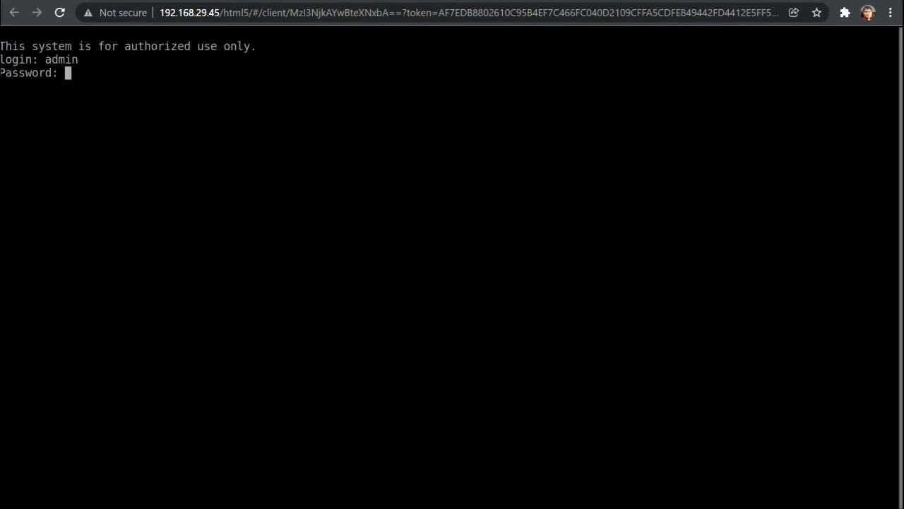
key(Return)
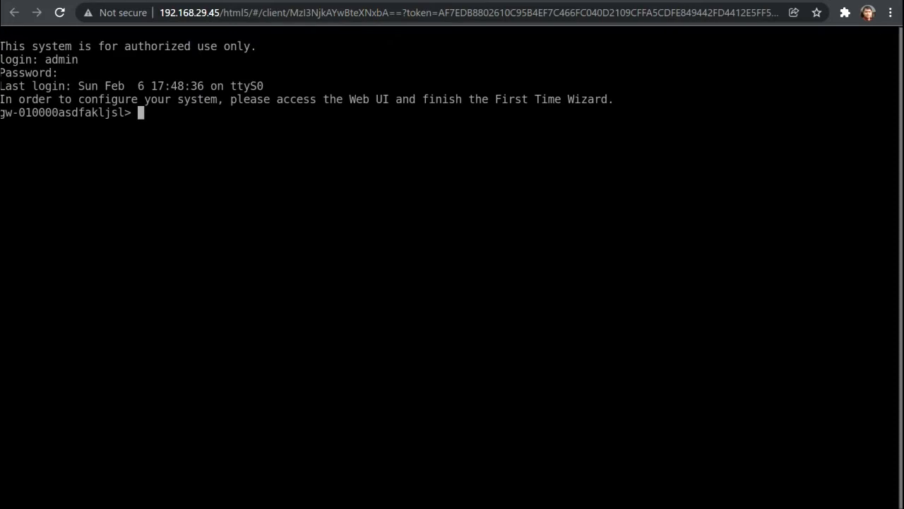
- Run 'show interface eth0' and highlight its IPv4 address 192.168.29.80
text(sh ow interface eht)
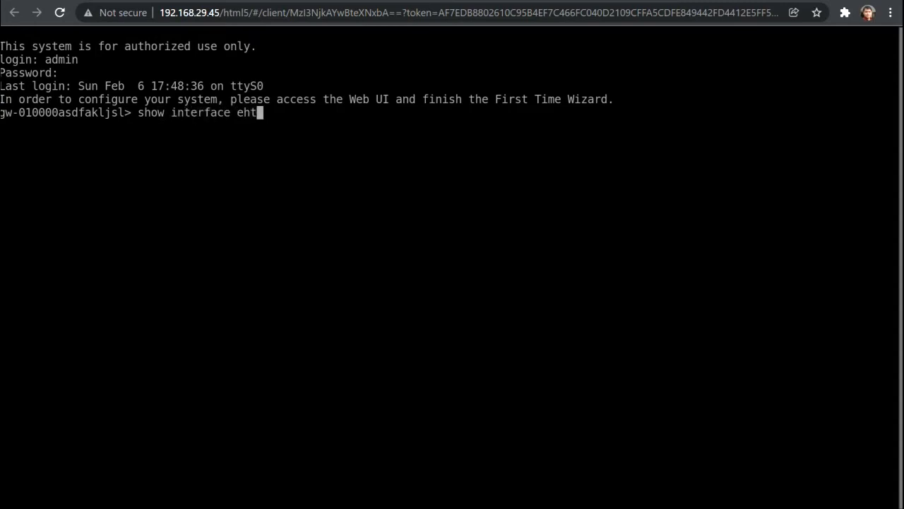
key(BackSpace)
key(BackSpace)
text(th0)
key(Return)
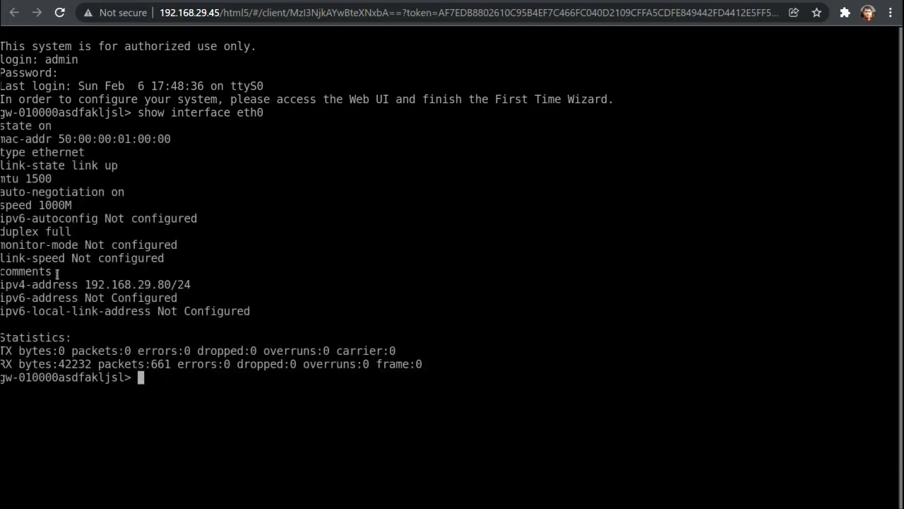
drag(87, 284, 172, 284)
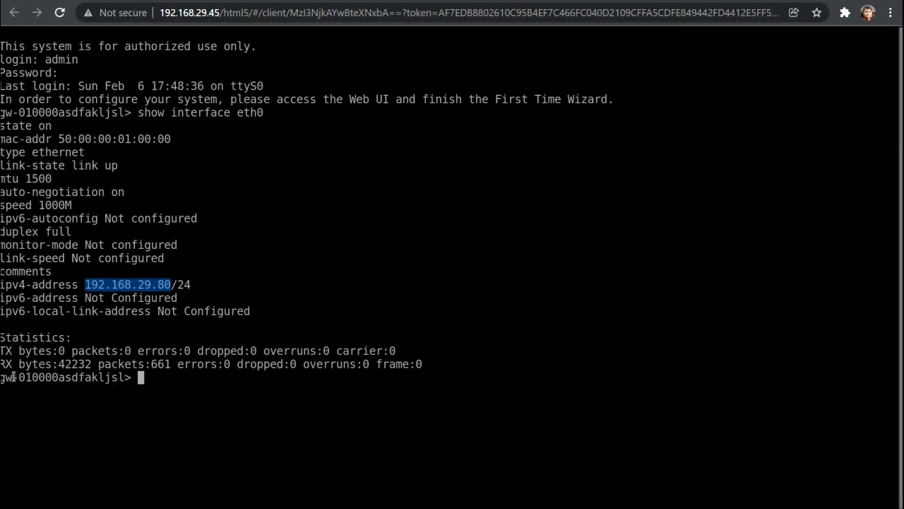
- Compare the prompt's 030000 hostname and the 29.81 address, then nudge the Gateway node left
drag(1, 377, 17, 377)
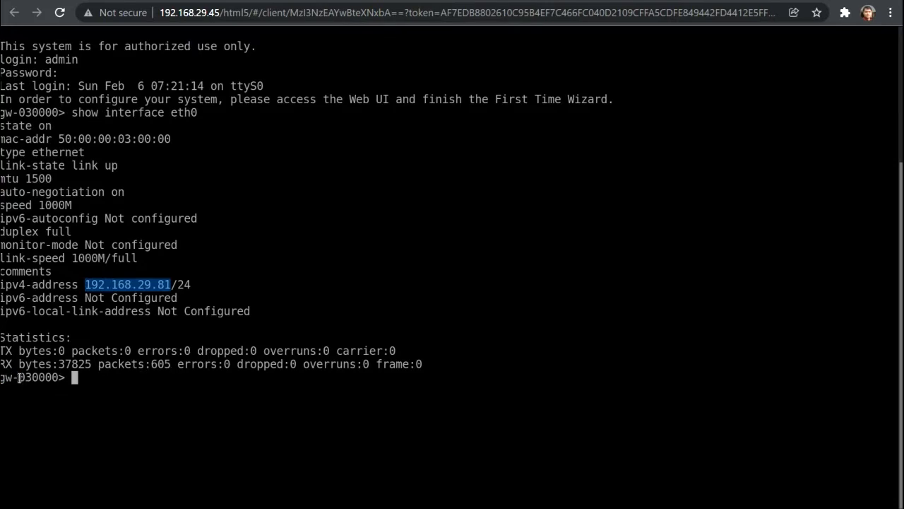
drag(19, 377, 75, 378)
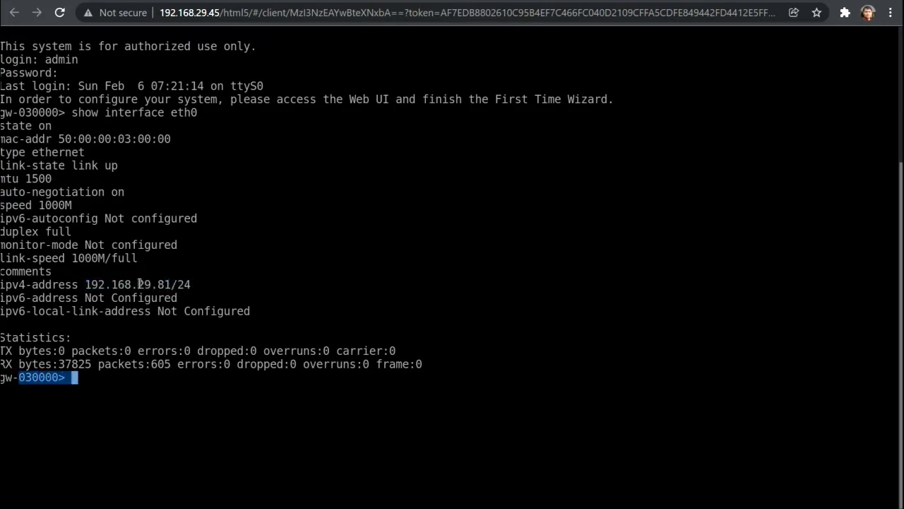
drag(171, 284, 138, 284)
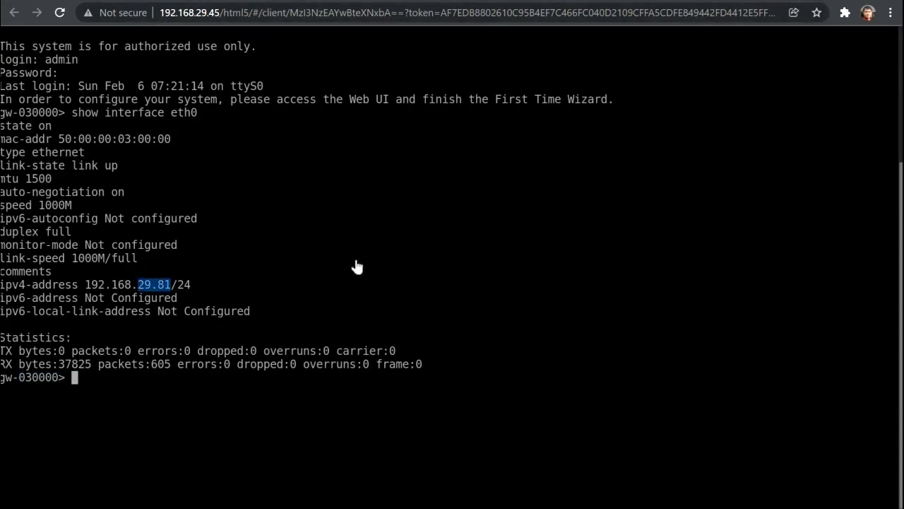
key(ctrl+shift+Tab)
drag(609, 185, 587, 180)
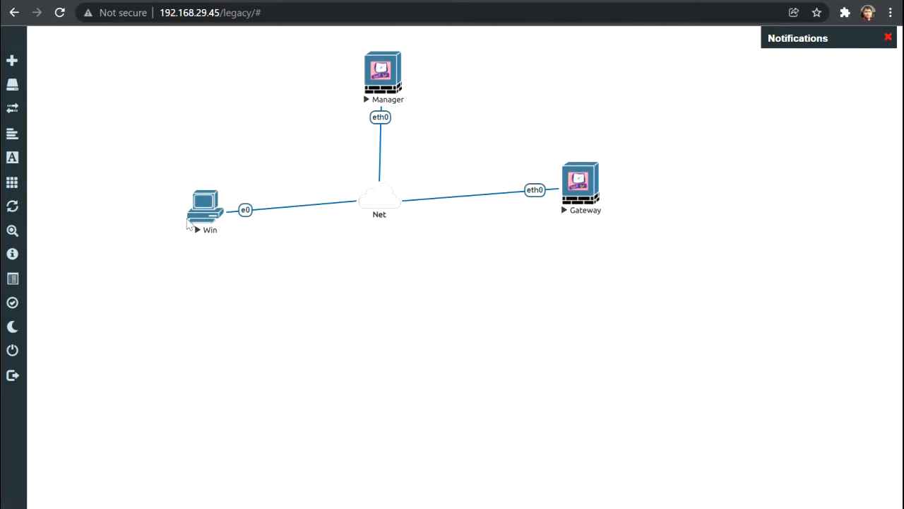
- From the Win node's Command Prompt, ping 192.168.29.80
click(199, 219)
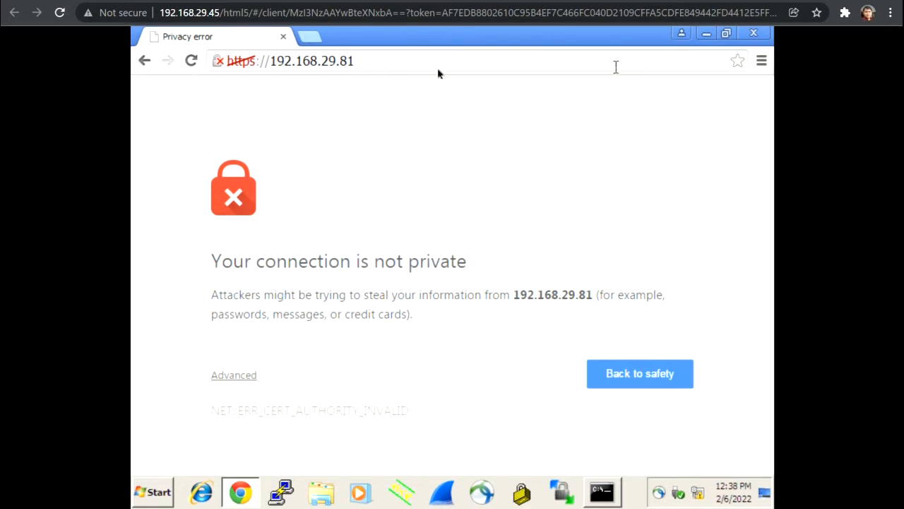
click(412, 65)
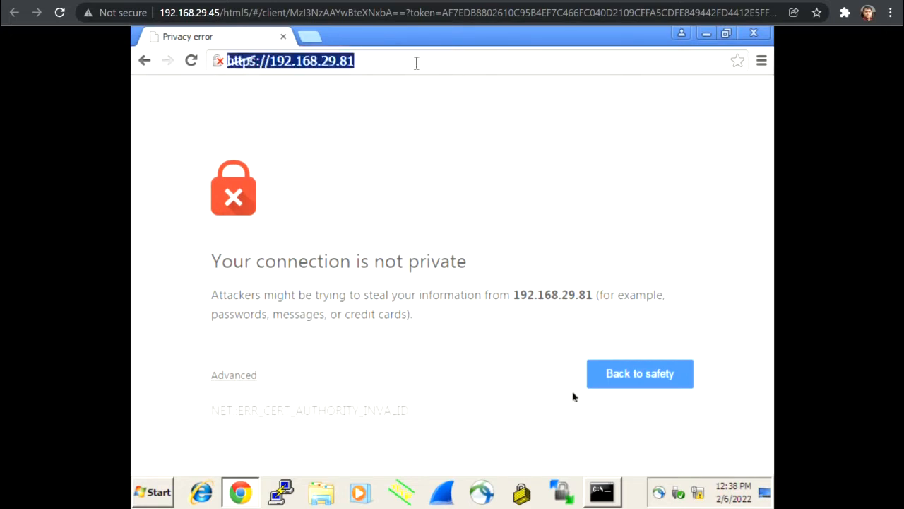
click(601, 492)
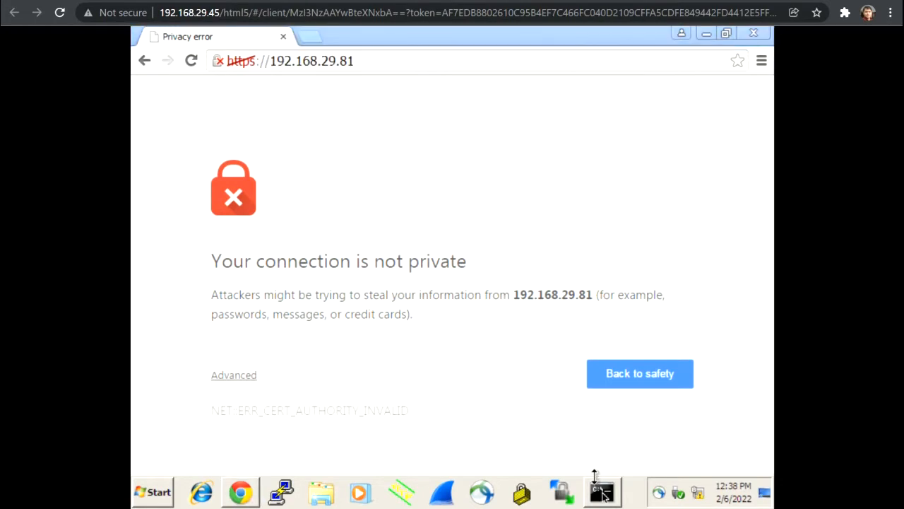
text(ping)
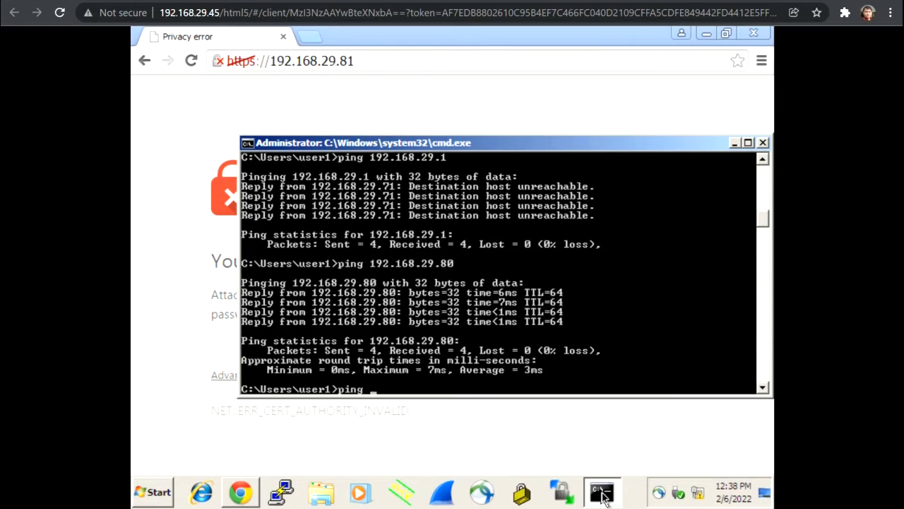
text( 1)
key(BackSpace)
key(BackSpace)
key(BackSpace)
key(BackSpace)
key(BackSpace)
key(BackSpace)
key(Up)
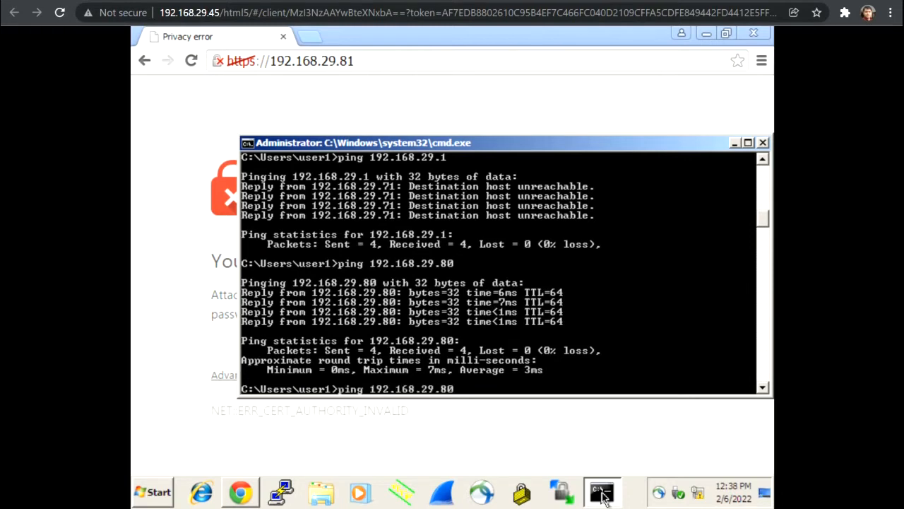
key(Return)
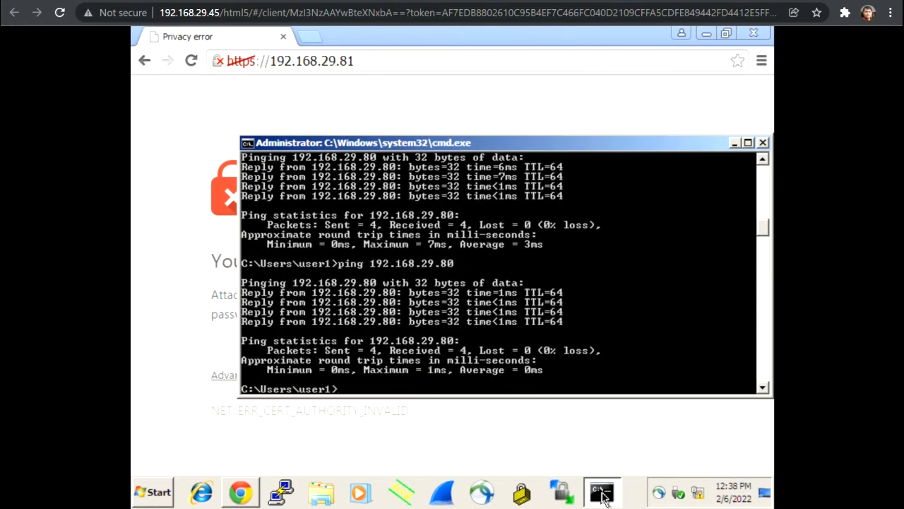
- Ping 192.168.29.81 by editing the previous command
key(Up)
key(BackSpace)
text(192.168.29.81)
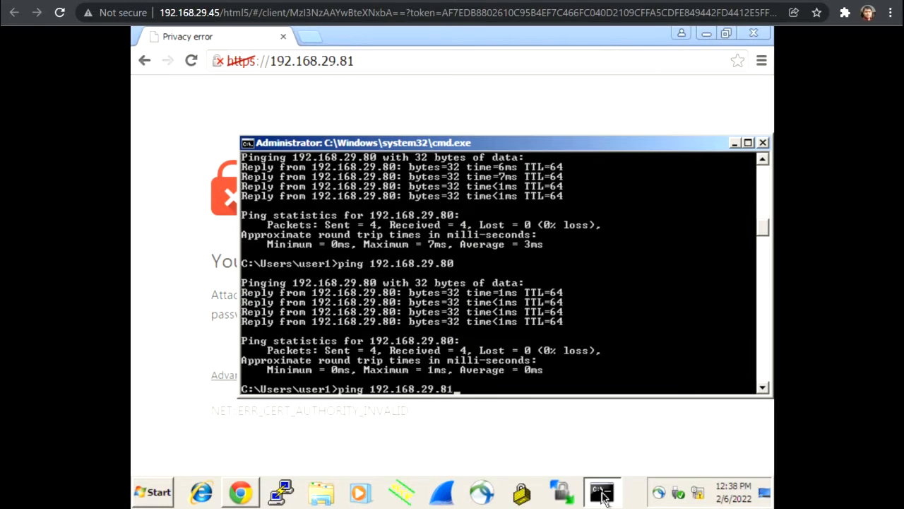
key(Return)
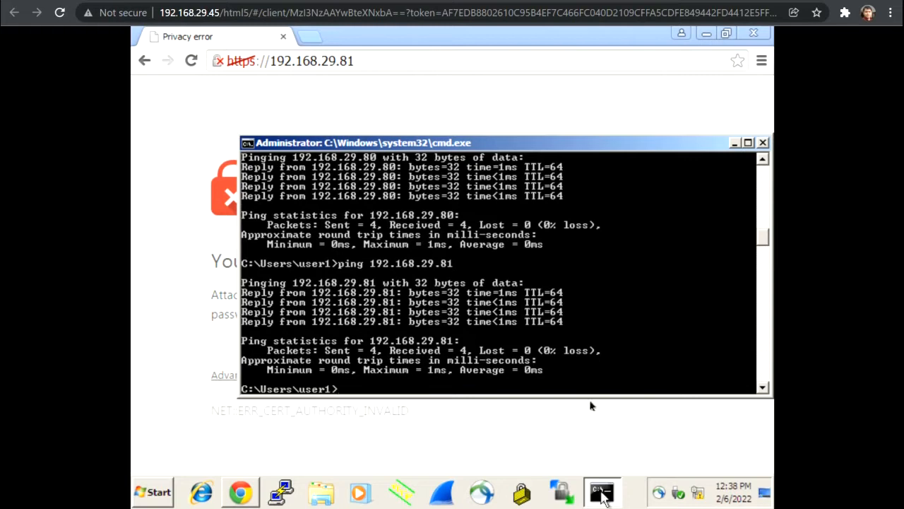
- Reload 192.168.29.81 in the remote browser and proceed past the certificate warning
click(160, 283)
click(379, 62)
click(379, 62)
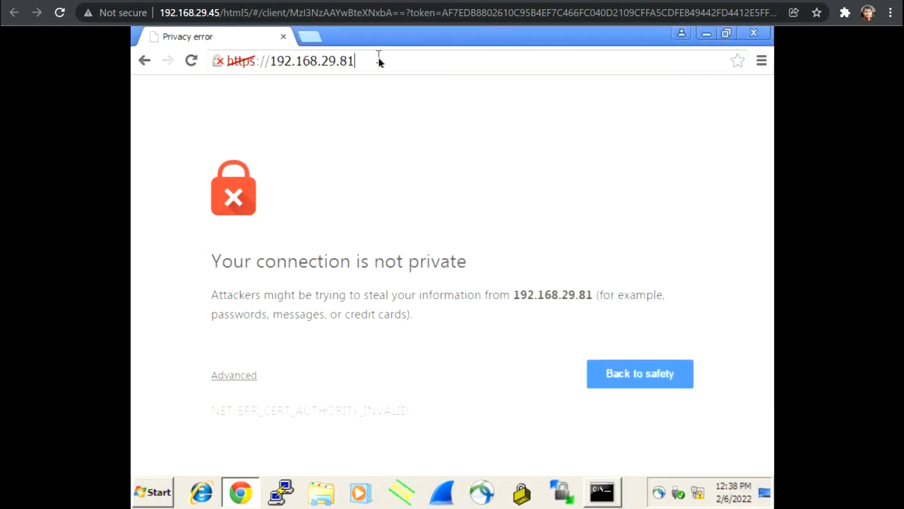
key(Return)
click(235, 377)
scroll(294, 403, down, 3)
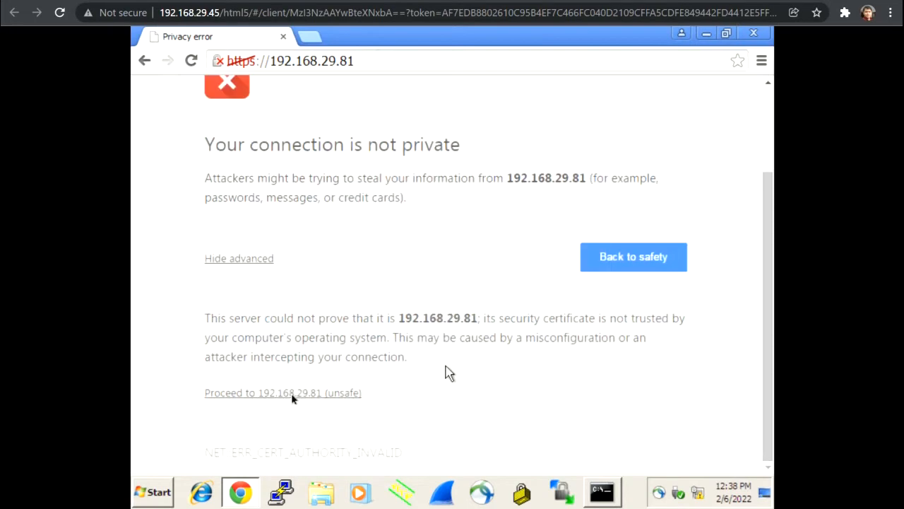
click(293, 394)
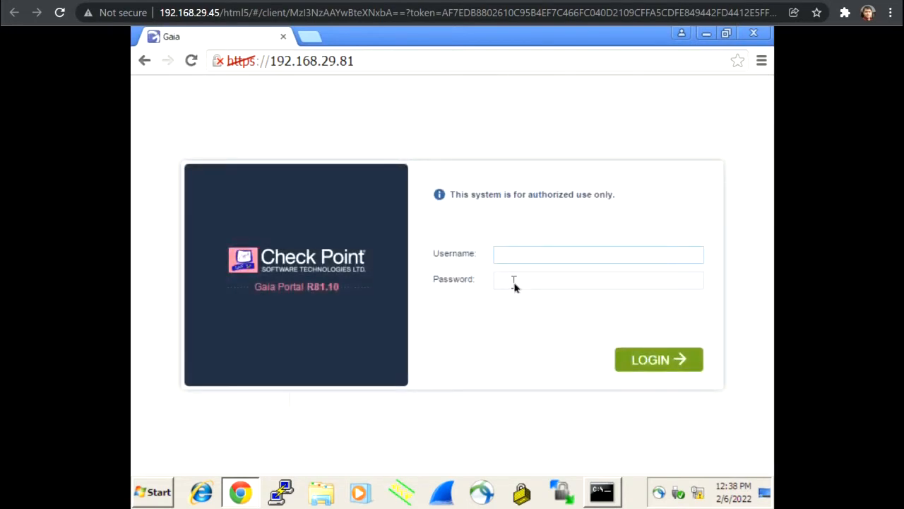
- Sign in to the Gaia Portal with the admin username and password
text(admin)
click(513, 282)
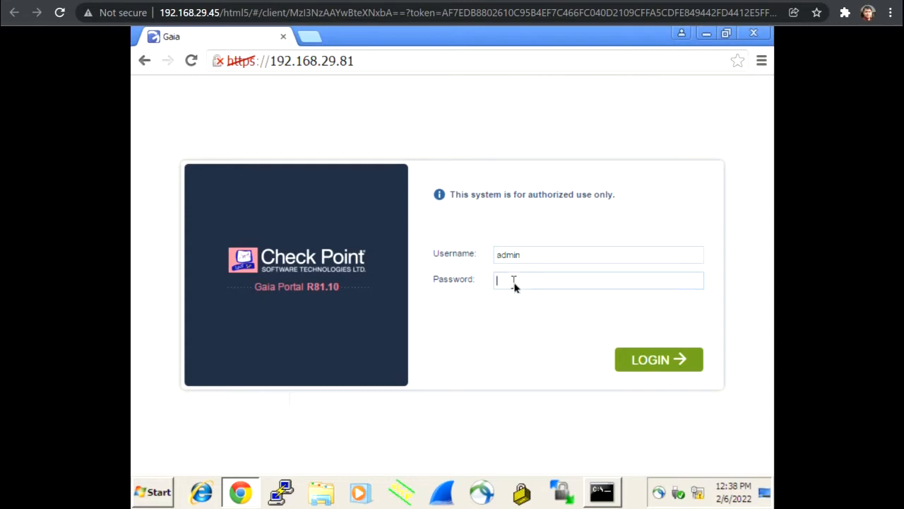
text(•••)
key(BackSpace)
key(BackSpace)
key(BackSpace)
text(••••••••)
key(Return)
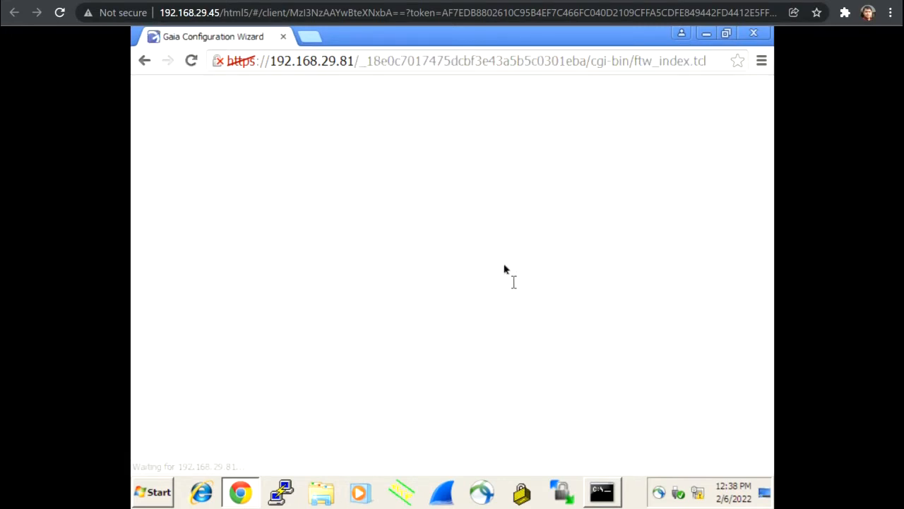
- Load 192.168.29.80 in a new browser tab
click(311, 41)
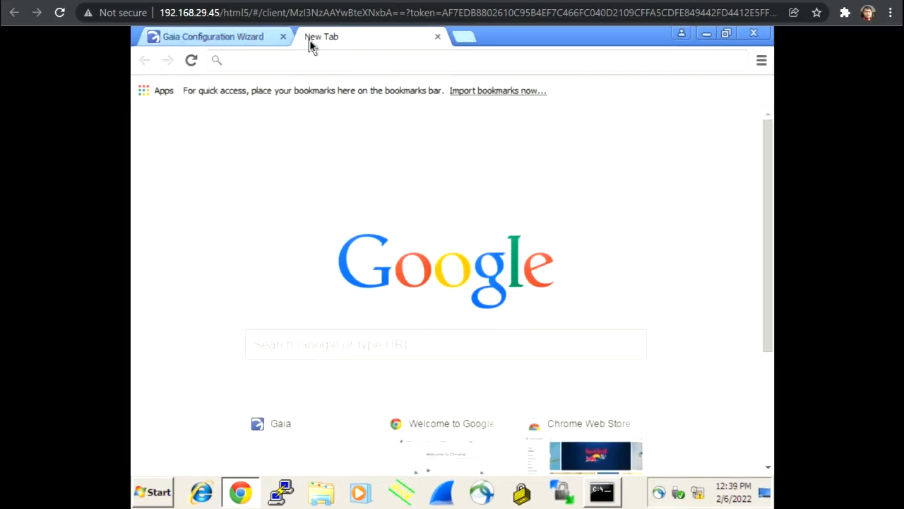
text(19)
key(End)
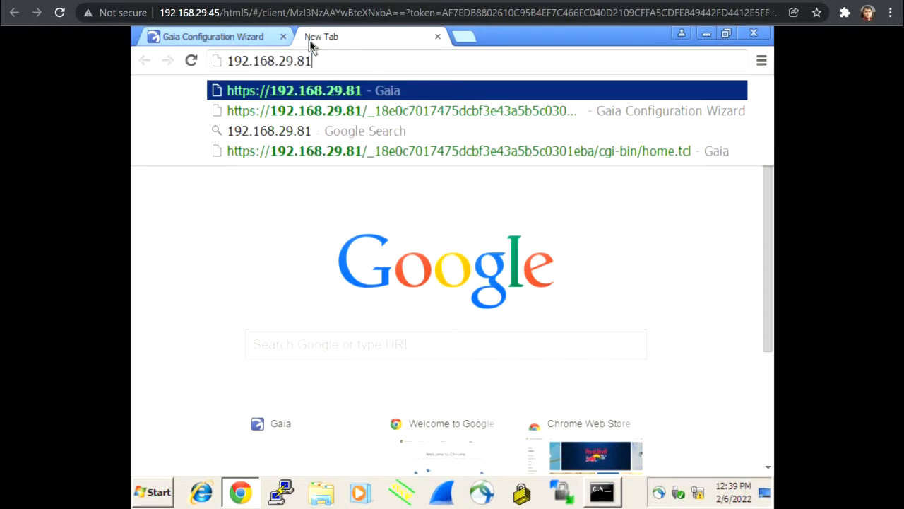
key(BackSpace)
text(0)
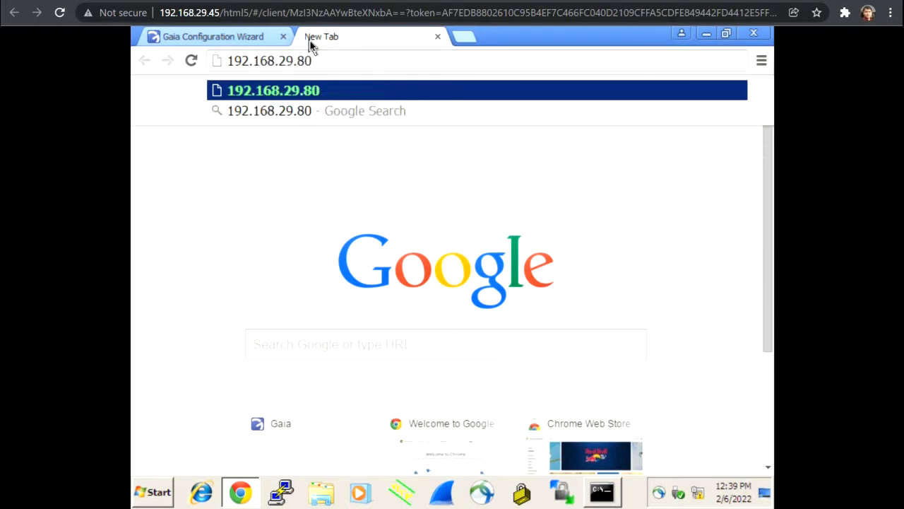
key(Return)
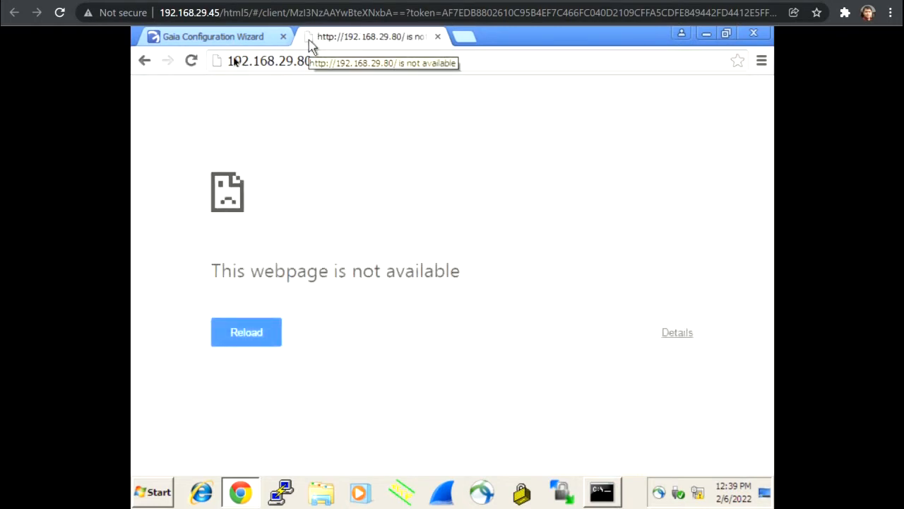
click(227, 63)
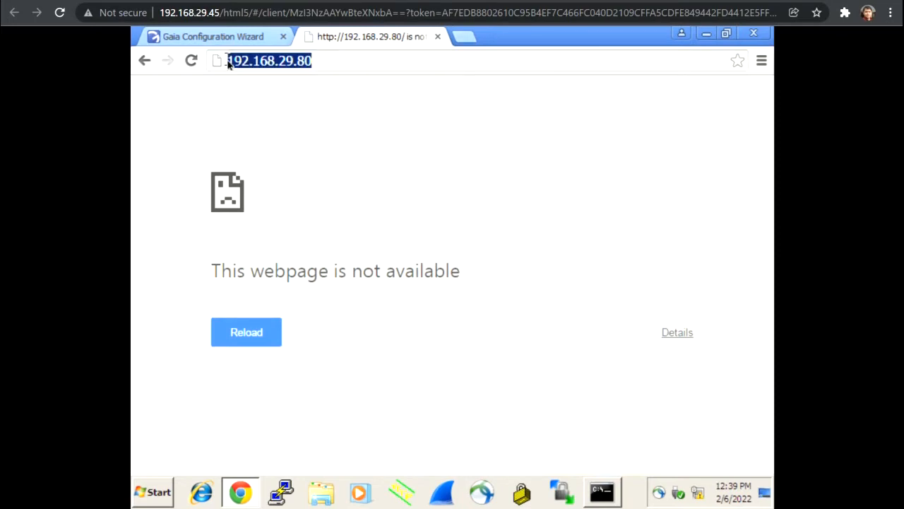
click(227, 63)
text(https)
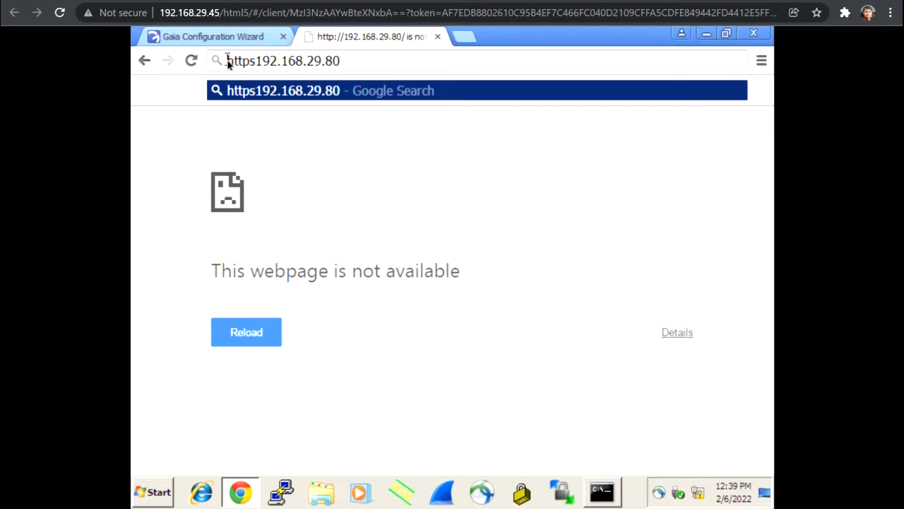
text(:)
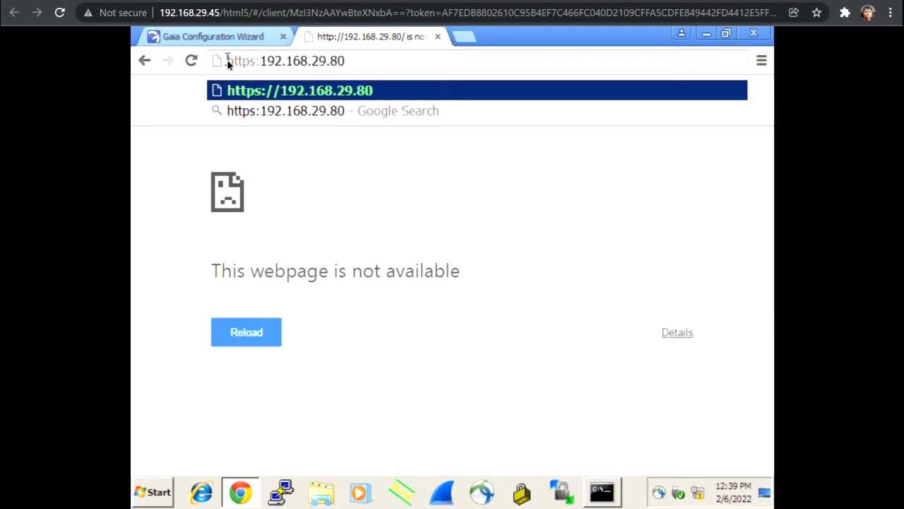
text(//)
key(Return)
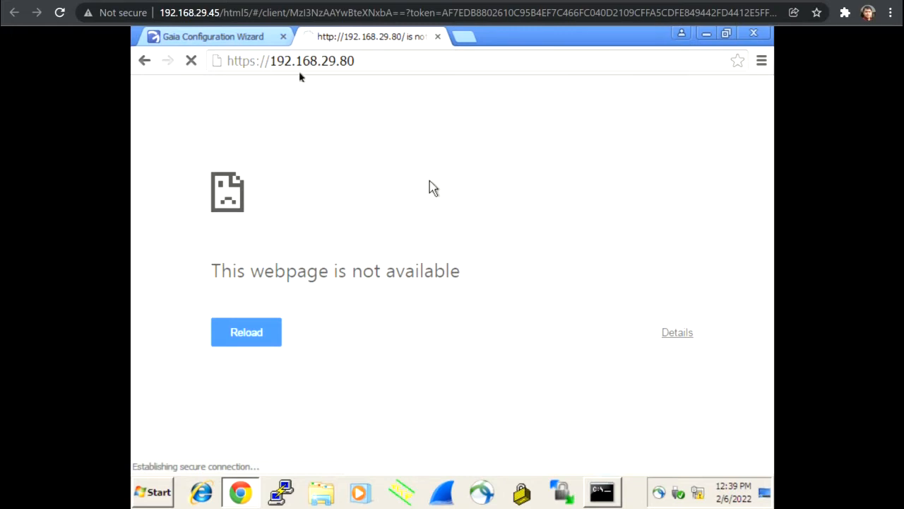
click(250, 39)
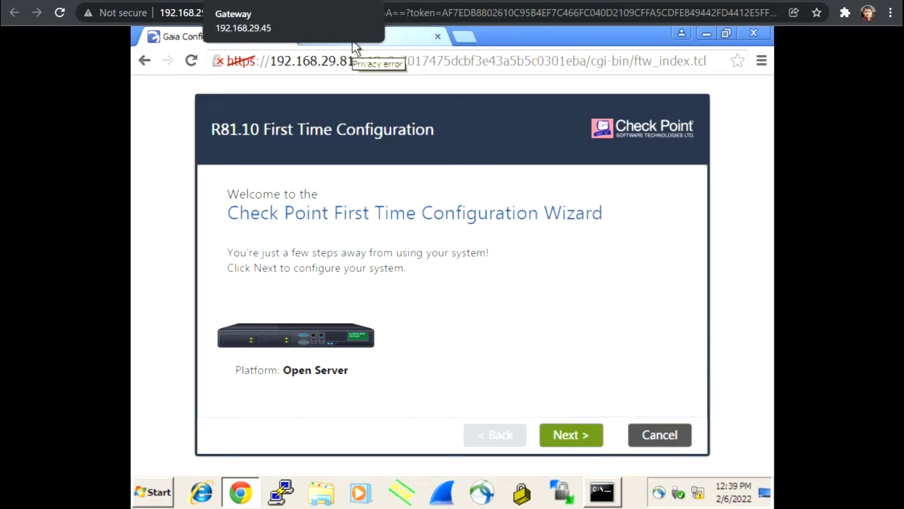
click(311, 2)
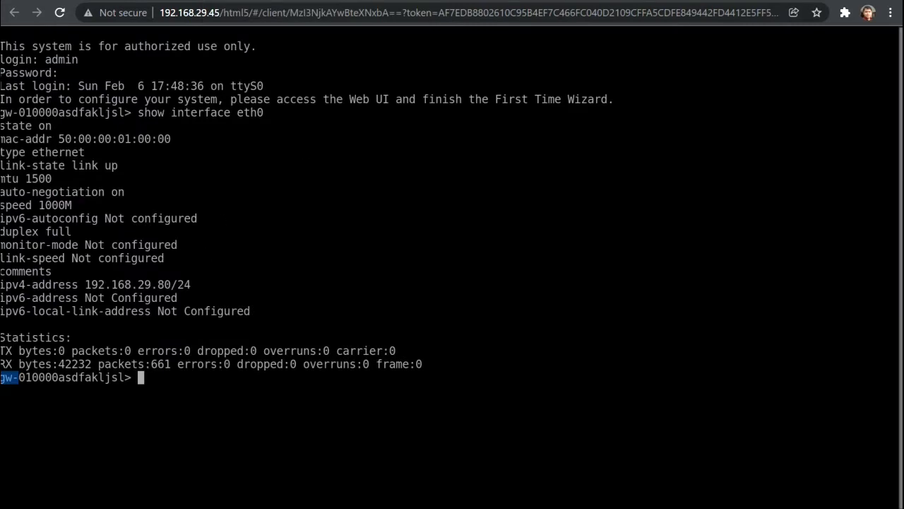
click(402, 1)
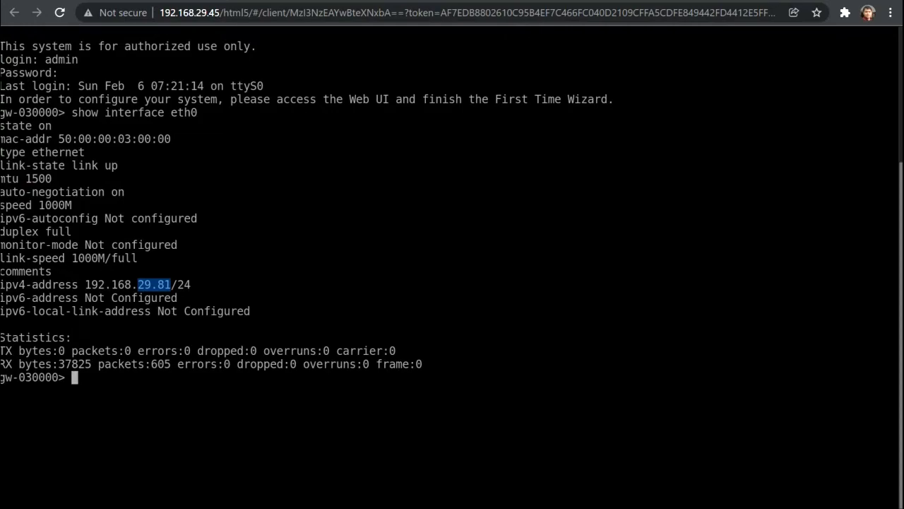
click(218, 1)
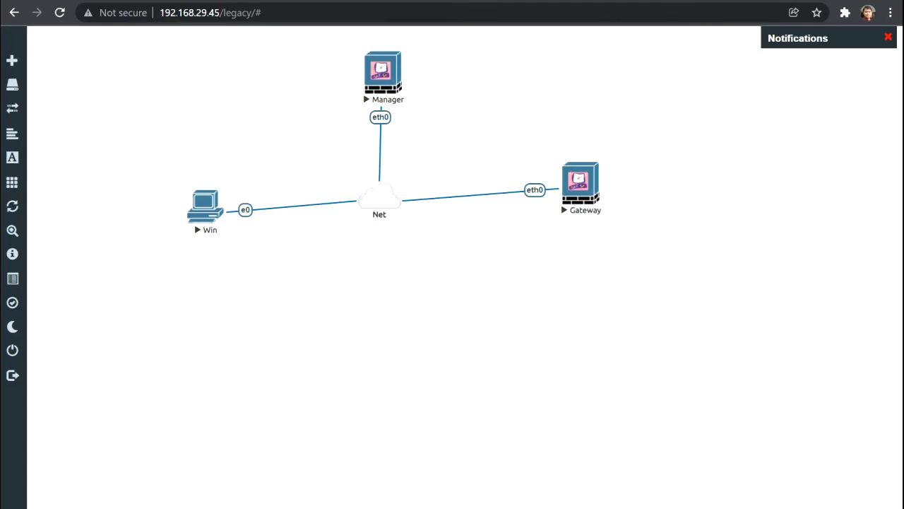
click(326, 2)
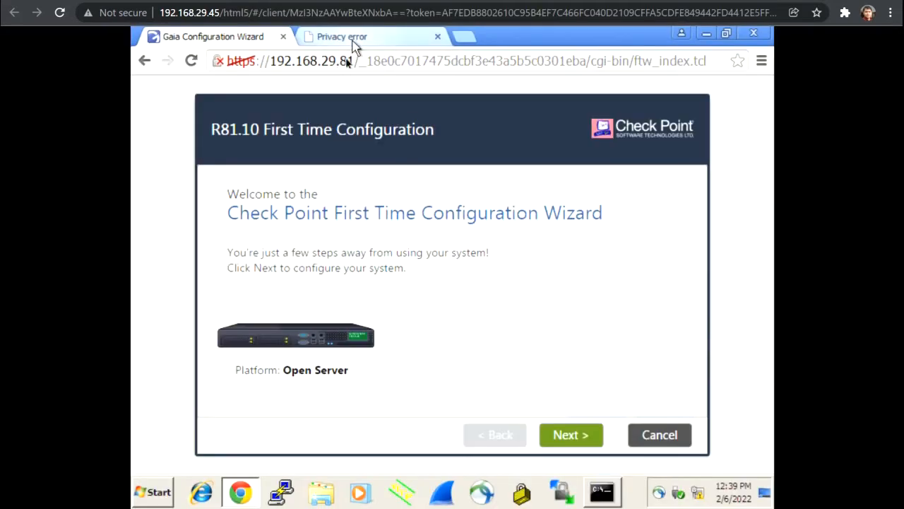
- Advance past Deployment Options, Management Connection and Internet Connection with defaults
click(571, 436)
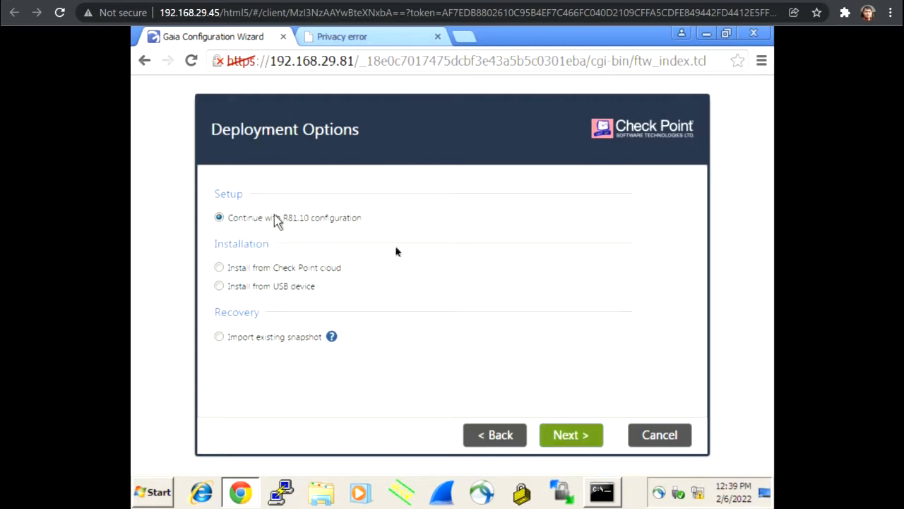
click(571, 443)
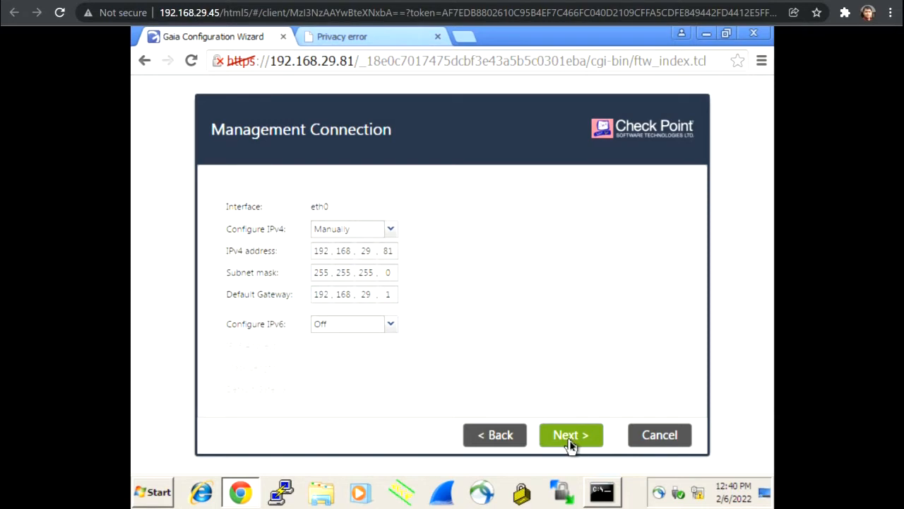
click(571, 443)
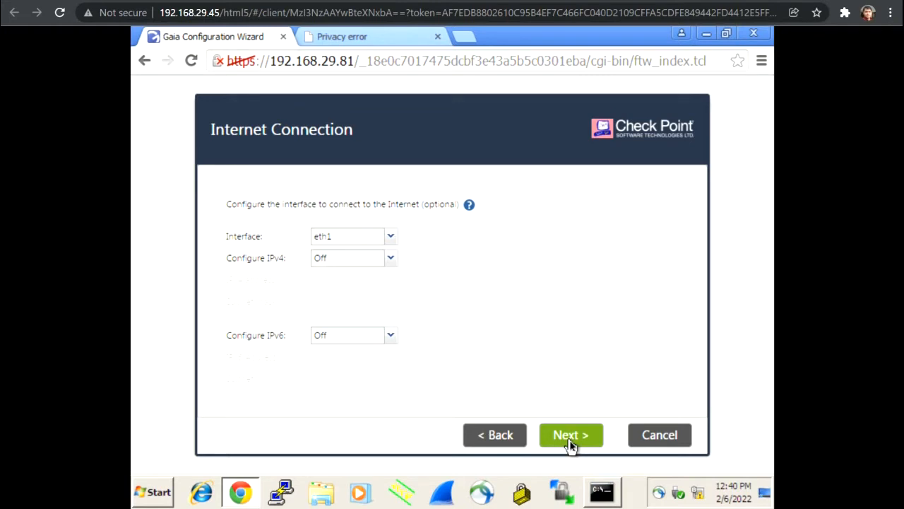
click(570, 443)
click(571, 444)
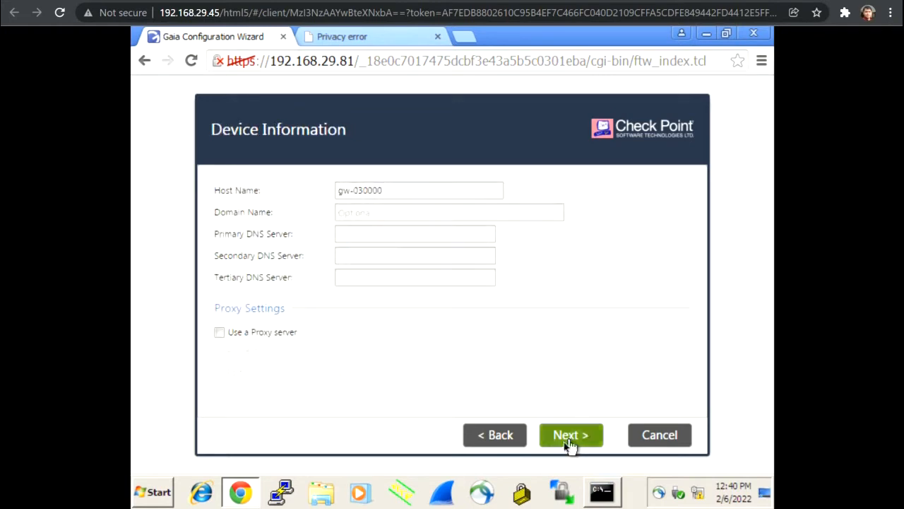
- Replace the host name gw-030000 with 'Manager' and accept the date and time
click(499, 436)
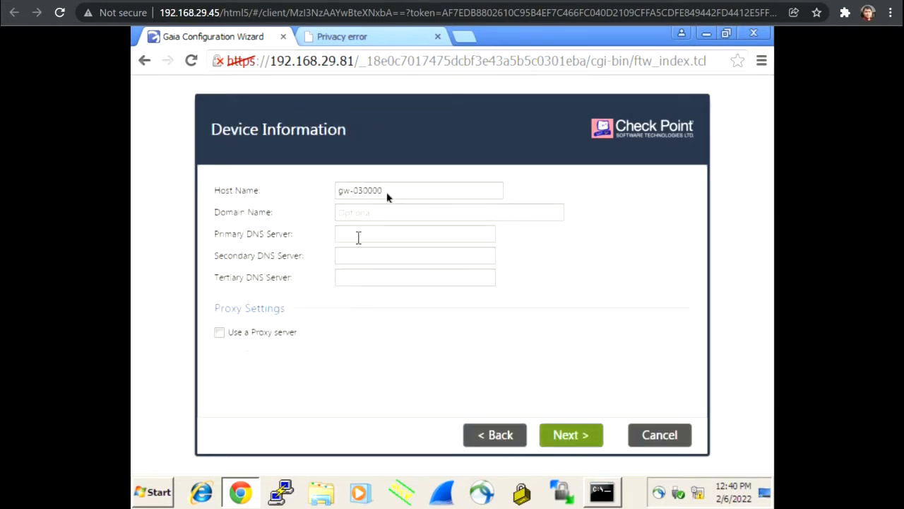
drag(387, 192, 194, 181)
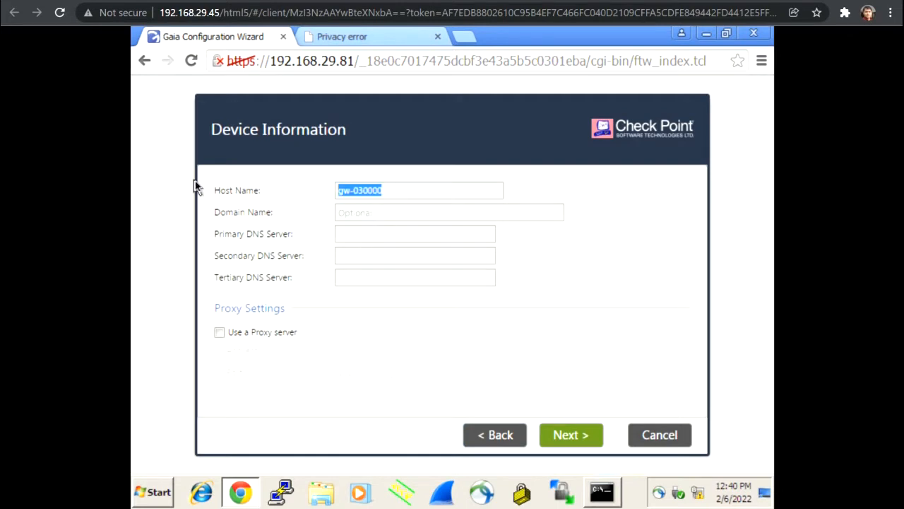
text(Manager)
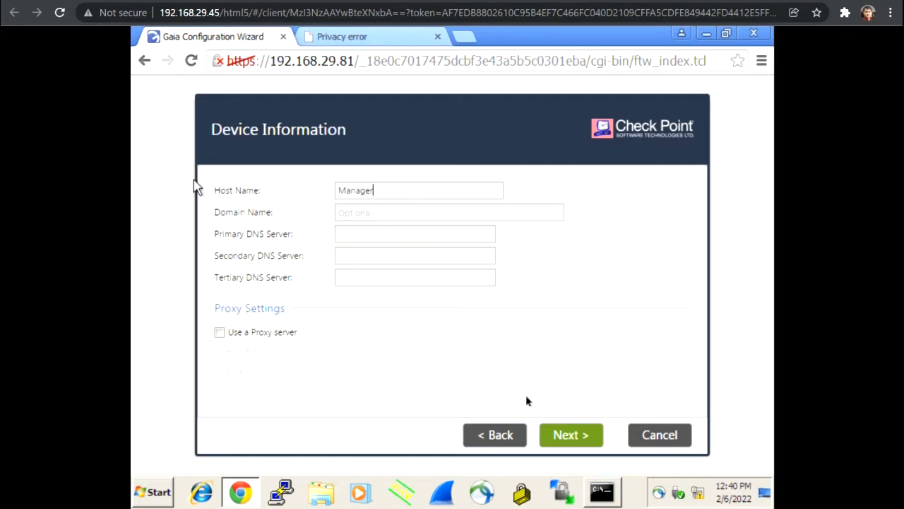
click(566, 437)
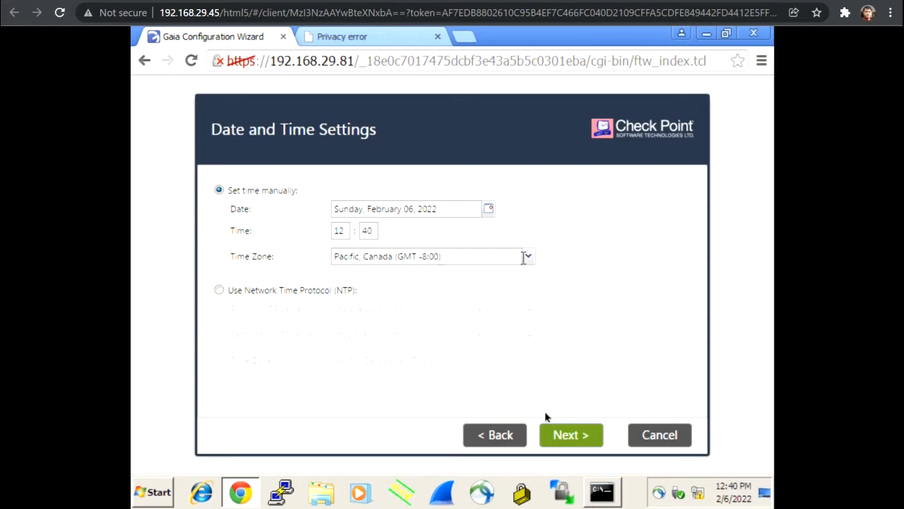
click(570, 434)
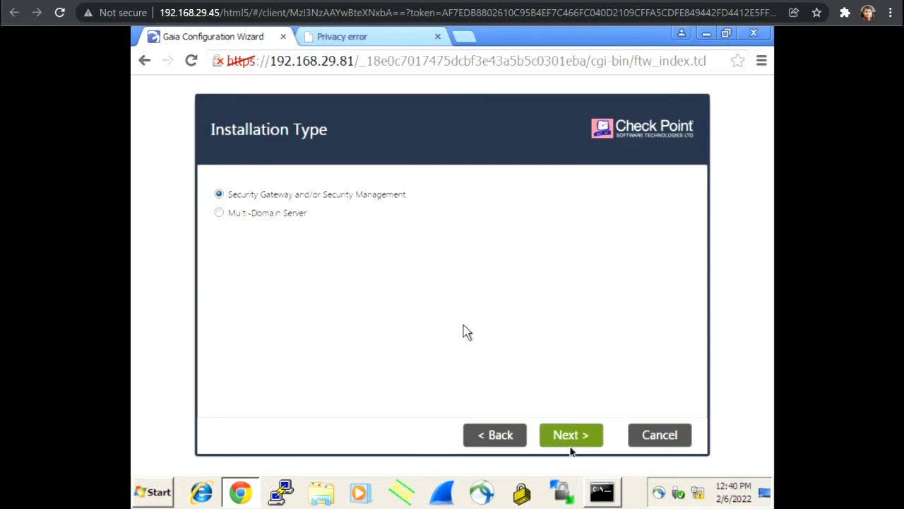
- Untick Security Gateway on the Products page to install Security Management only
click(570, 439)
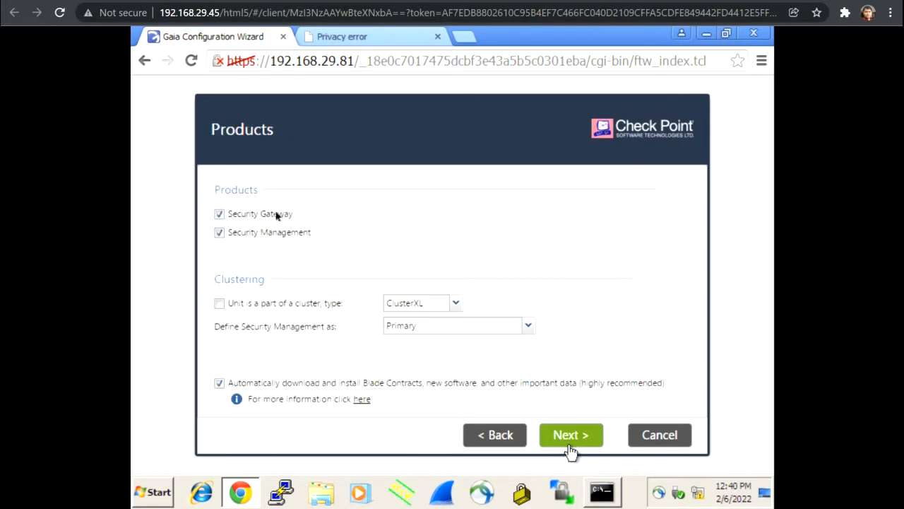
click(220, 215)
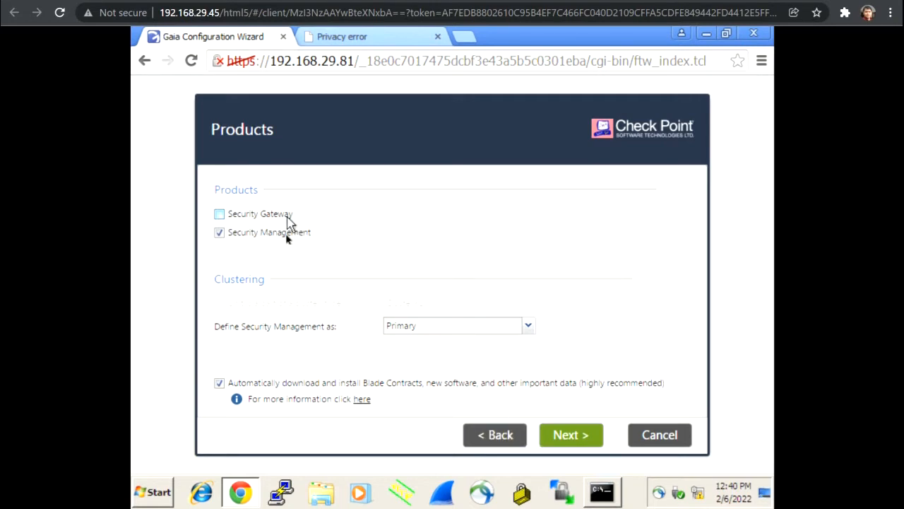
click(573, 437)
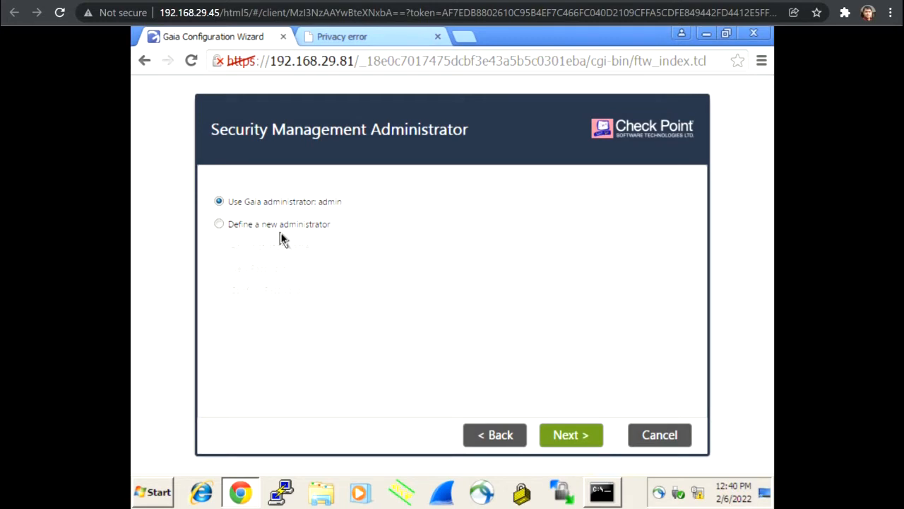
- Keep the administrator and GUI client defaults, finish the wizard and confirm with Yes
click(571, 437)
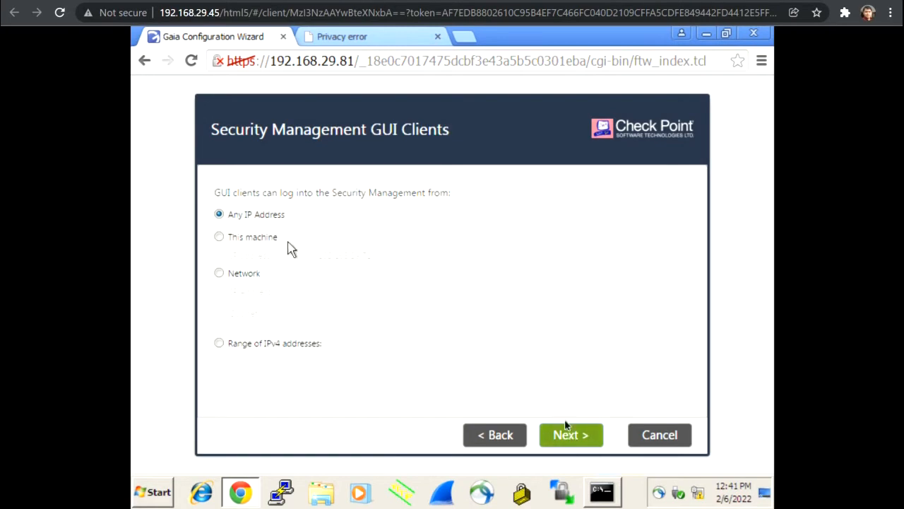
click(571, 436)
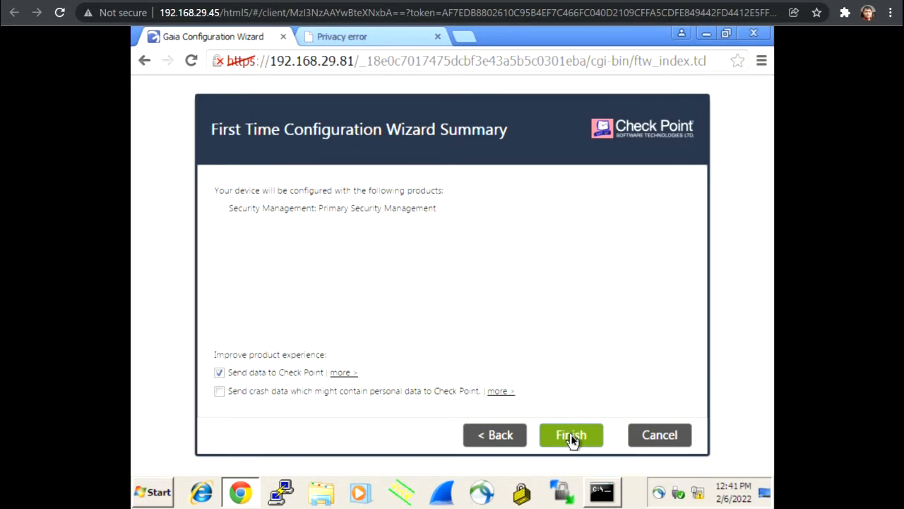
click(572, 438)
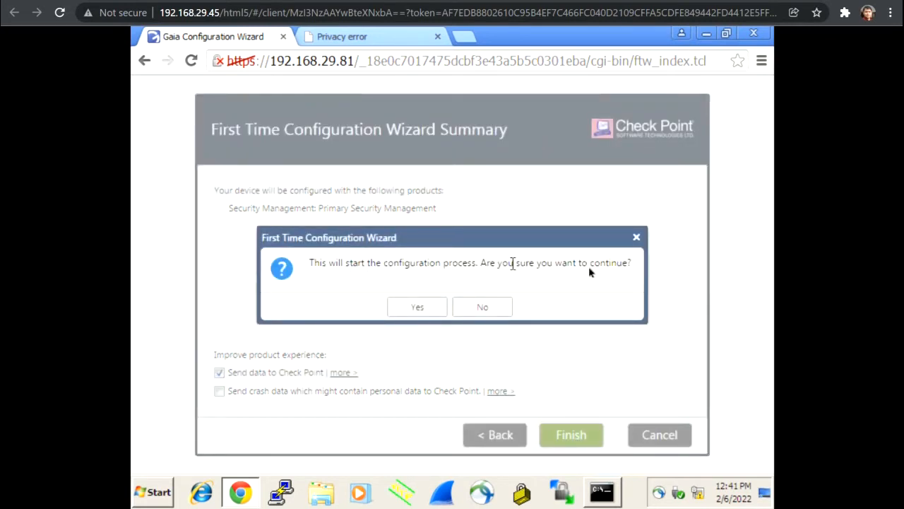
click(416, 314)
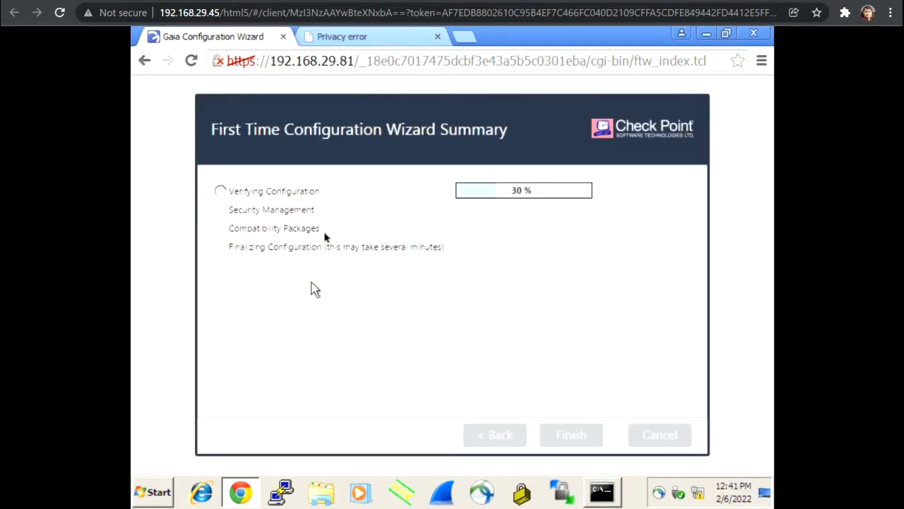
- On the 192.168.29.80 tab, proceed past the certificate warning and log in
click(376, 39)
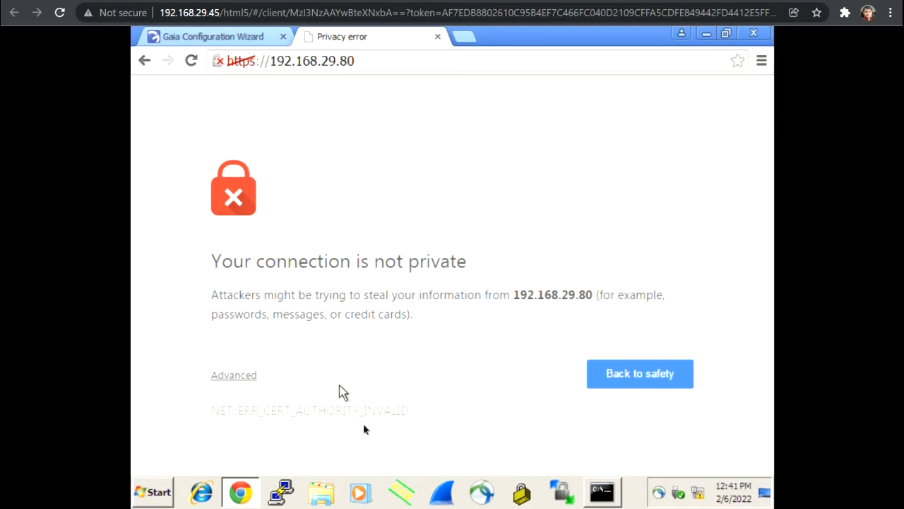
click(236, 376)
scroll(368, 374, down, 2)
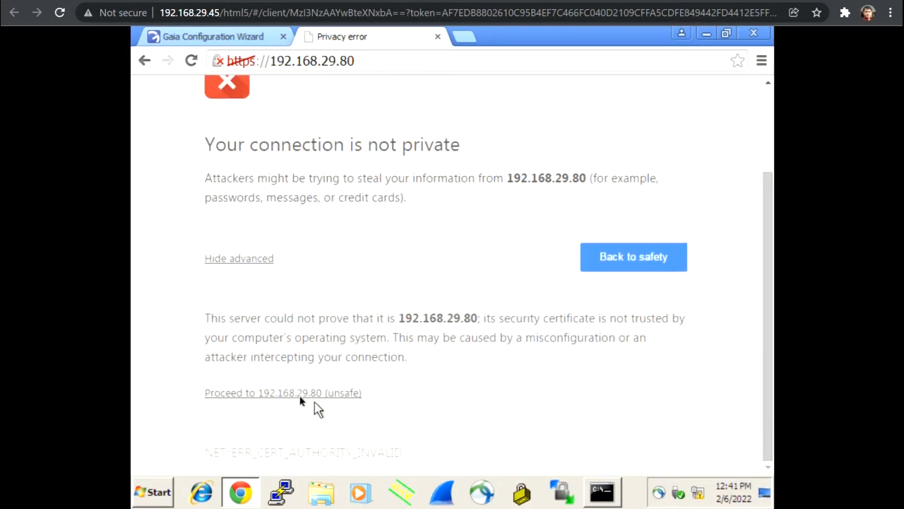
click(300, 395)
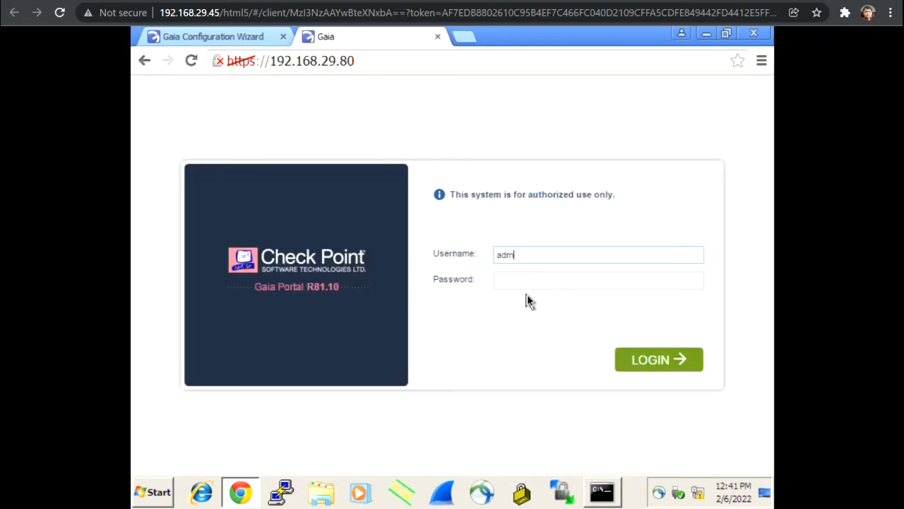
key(Tab)
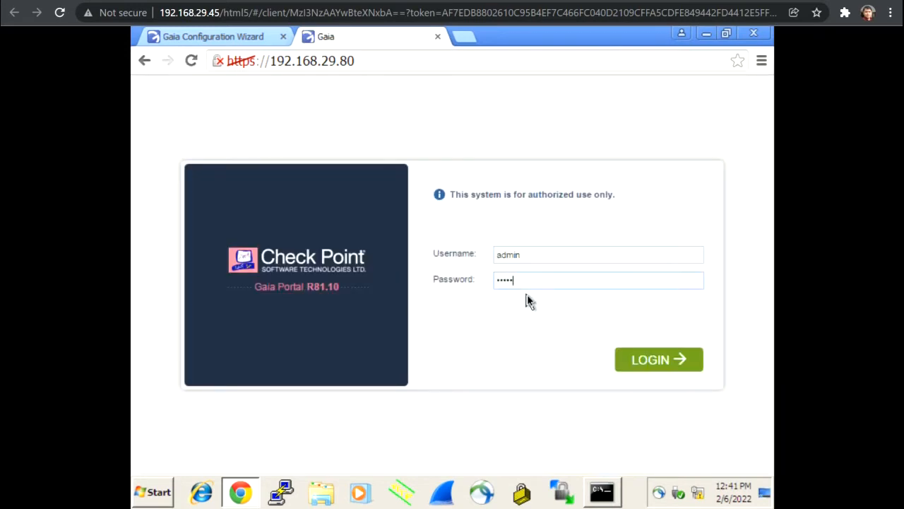
key(Return)
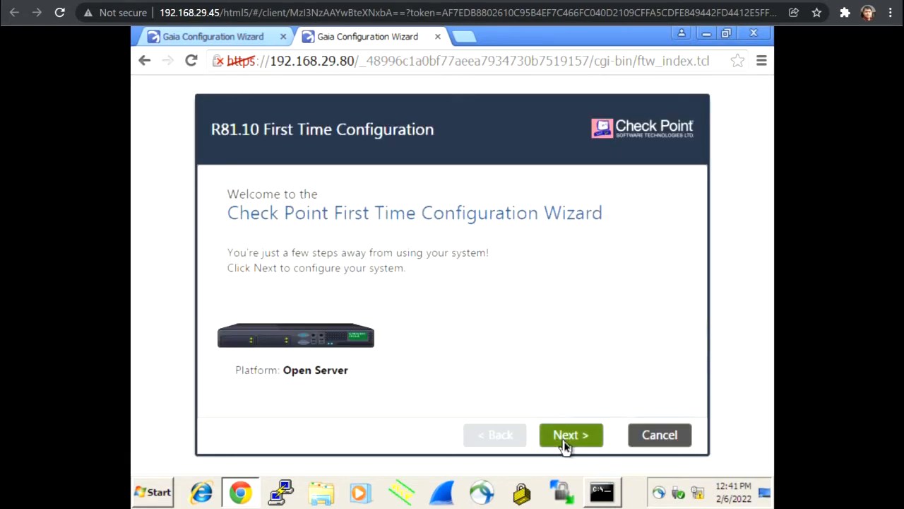
- Advance past deployment, management interface and internet pages keeping defaults
click(566, 442)
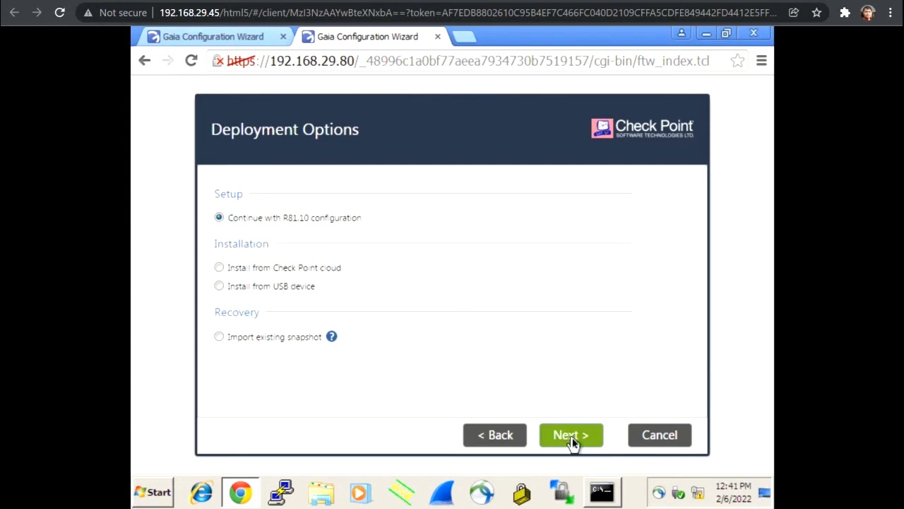
click(572, 438)
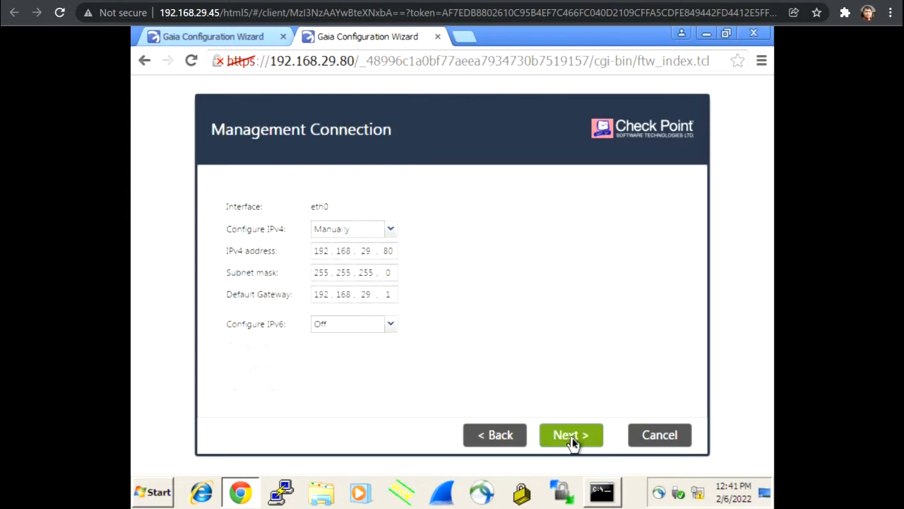
click(572, 437)
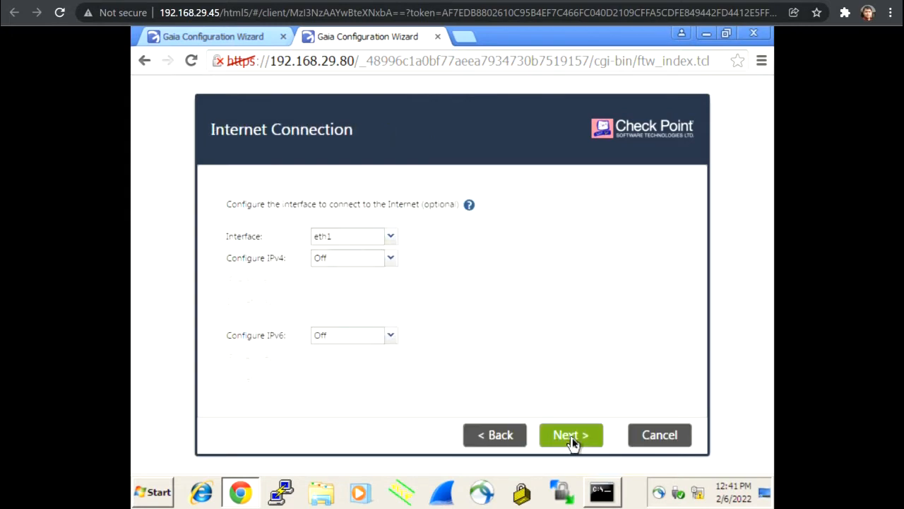
click(572, 438)
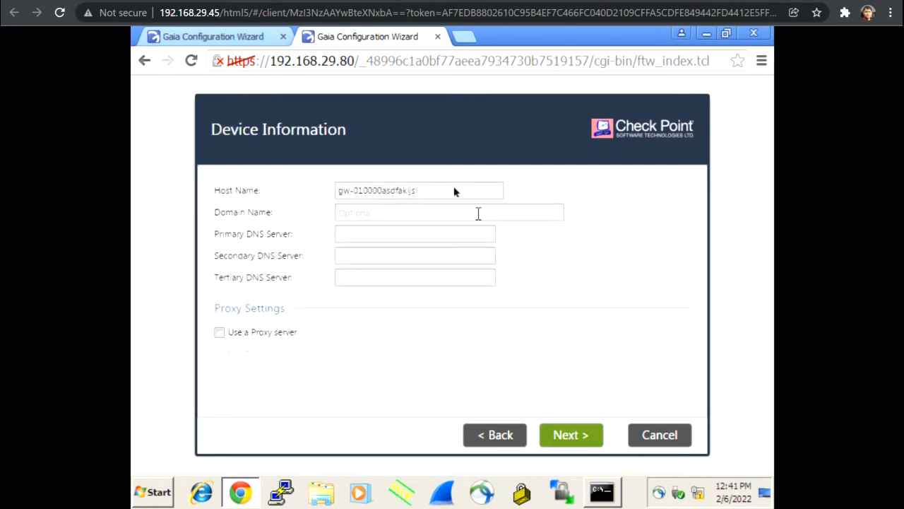
- Change the host name to 'Ga' and accept the date and time settings
triple_click(454, 190)
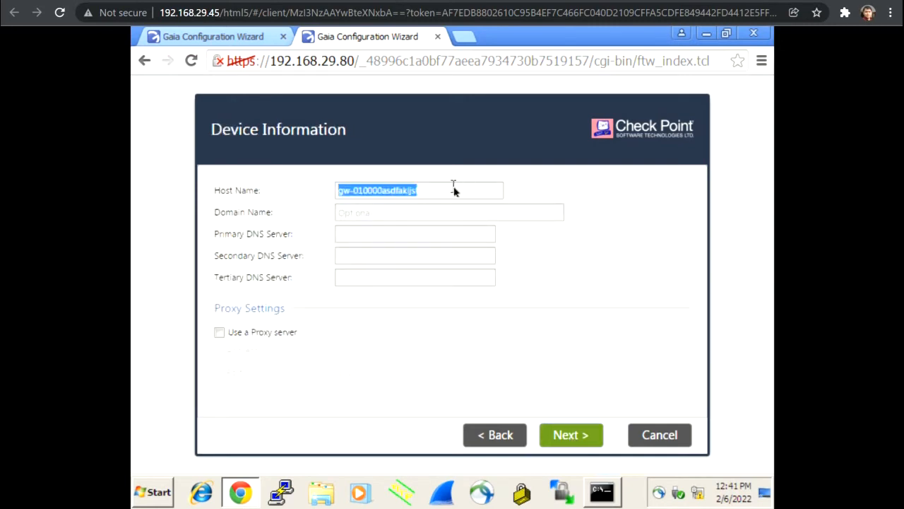
text(g)
key(BackSpace)
text(Gateway)
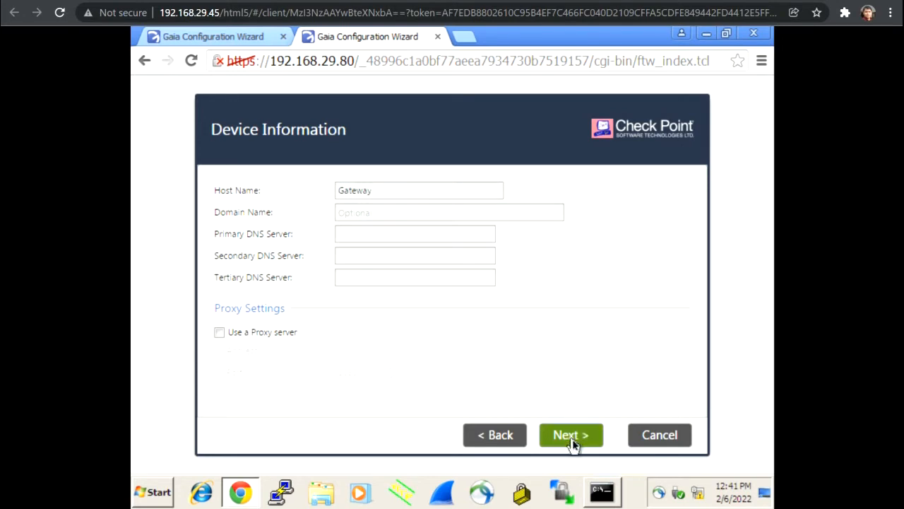
click(572, 438)
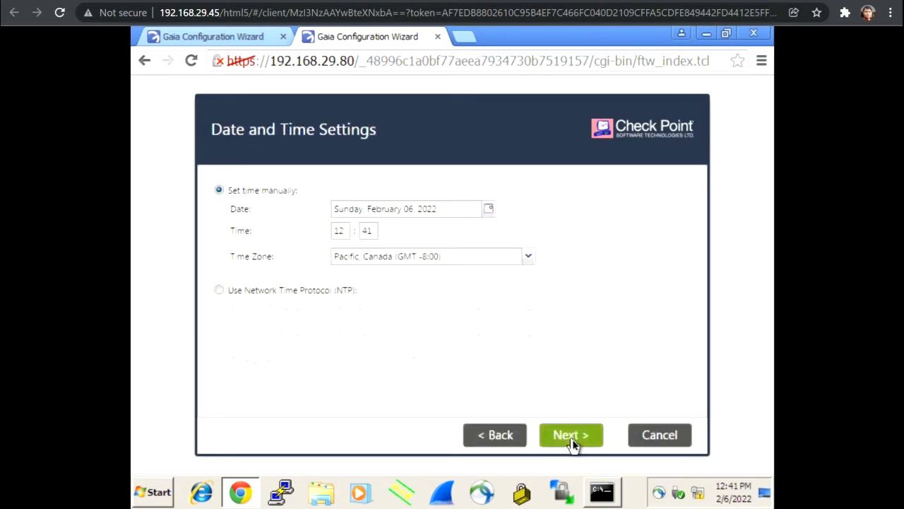
click(573, 442)
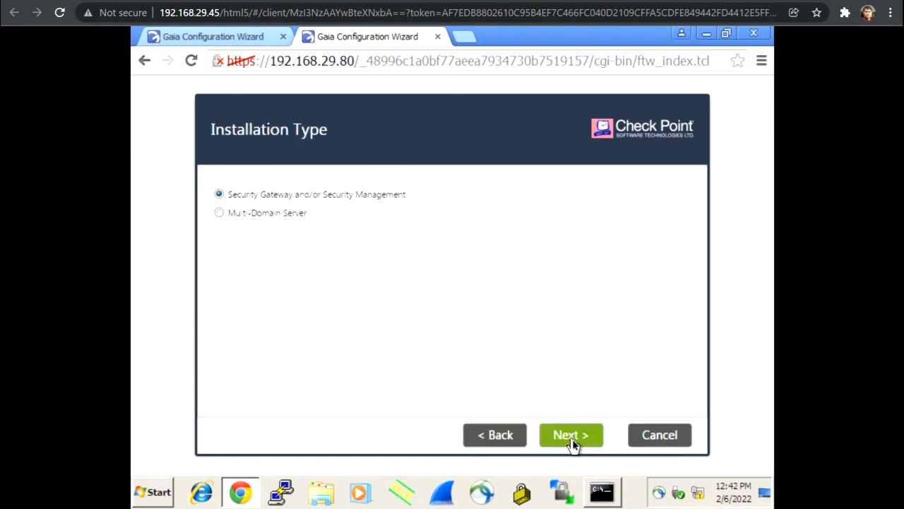
- Untick Security Management so only Security Gateway installs, keeping ClusterXL
click(572, 443)
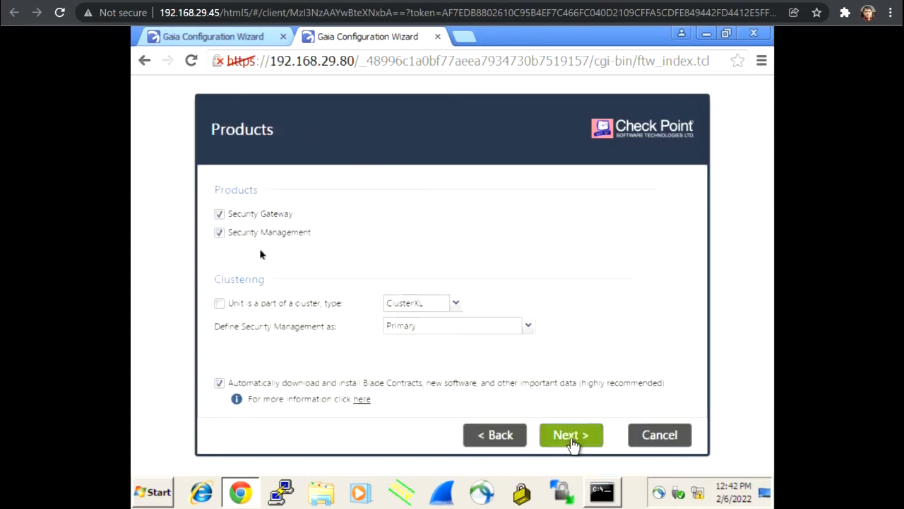
click(272, 235)
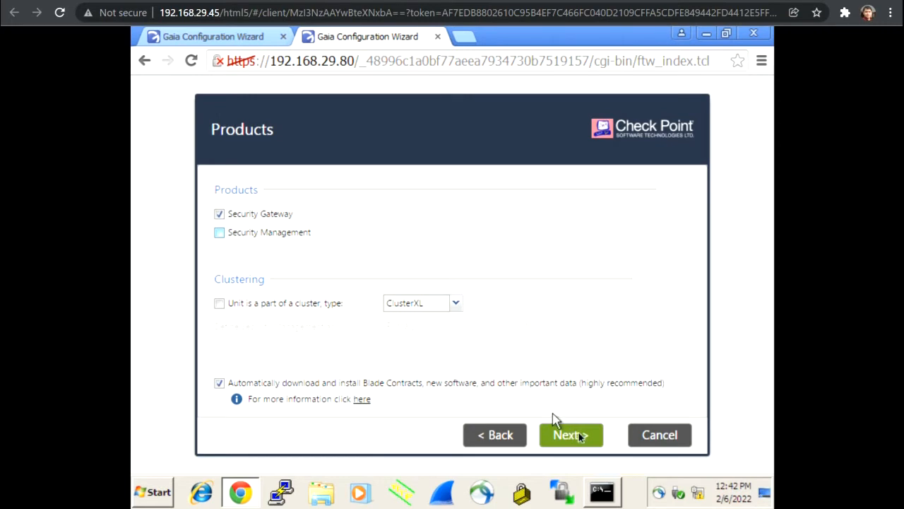
click(457, 305)
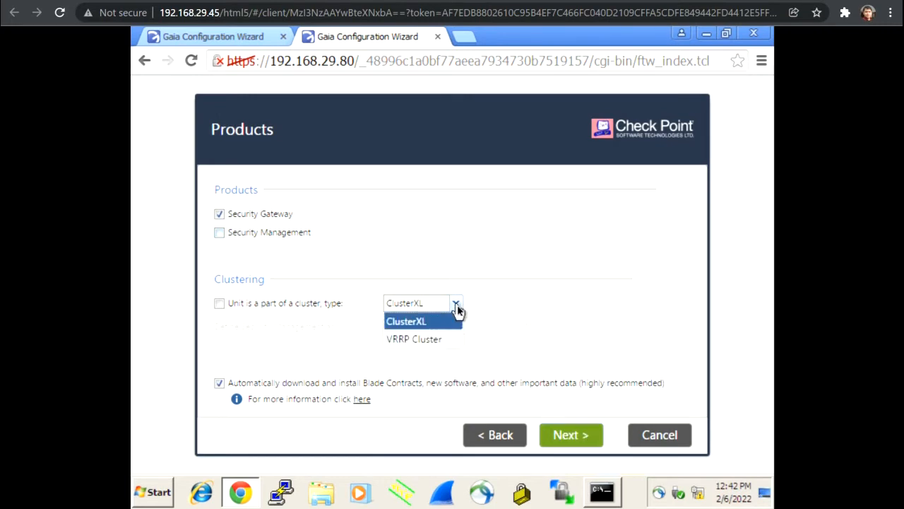
click(530, 345)
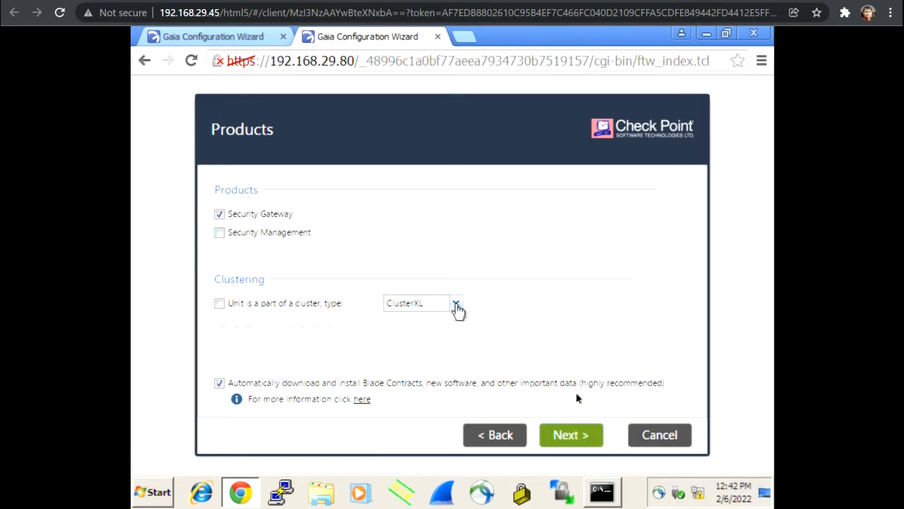
click(572, 435)
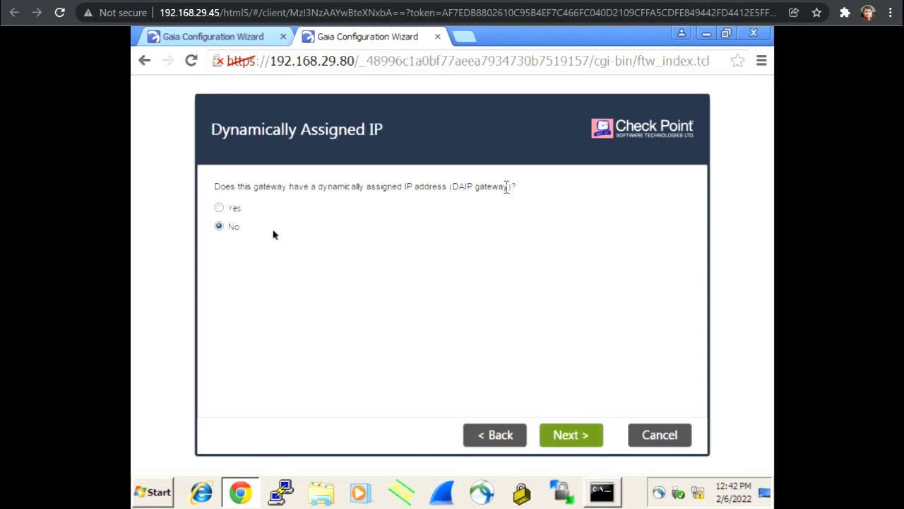
- Keep 'No' for Dynamically Assigned IP and continue to Secure Communication setup
click(572, 436)
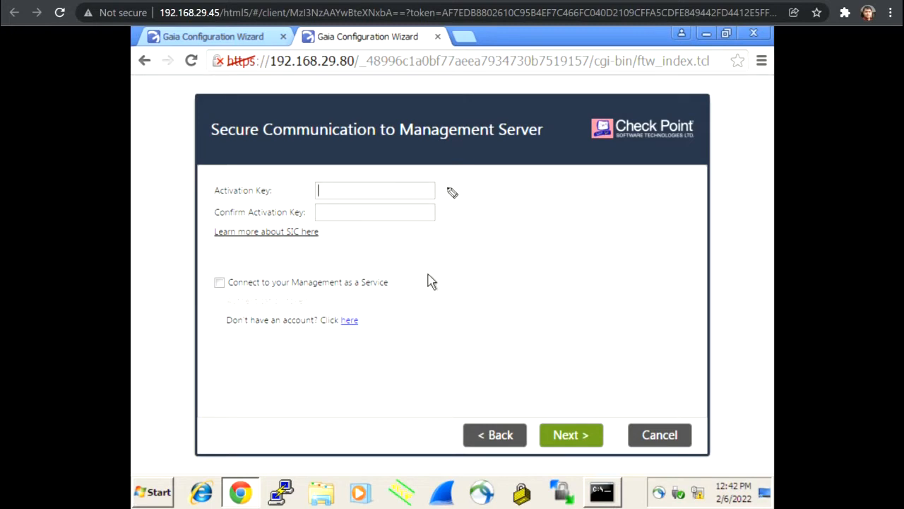
- Annotate both activation key fields with arrows and handwrite 'License' and a circled 'Gateway' note
drag(448, 183, 452, 192)
drag(469, 210, 449, 215)
mouse_move(511, 171)
mouse_down()
mouse_move(517, 186)
mouse_move(521, 176)
mouse_move(549, 186)
mouse_move(571, 177)
mouse_move(564, 182)
mouse_up()
mouse_move(508, 187)
mouse_down()
mouse_move(556, 178)
mouse_move(515, 177)
mouse_move(555, 170)
mouse_up()
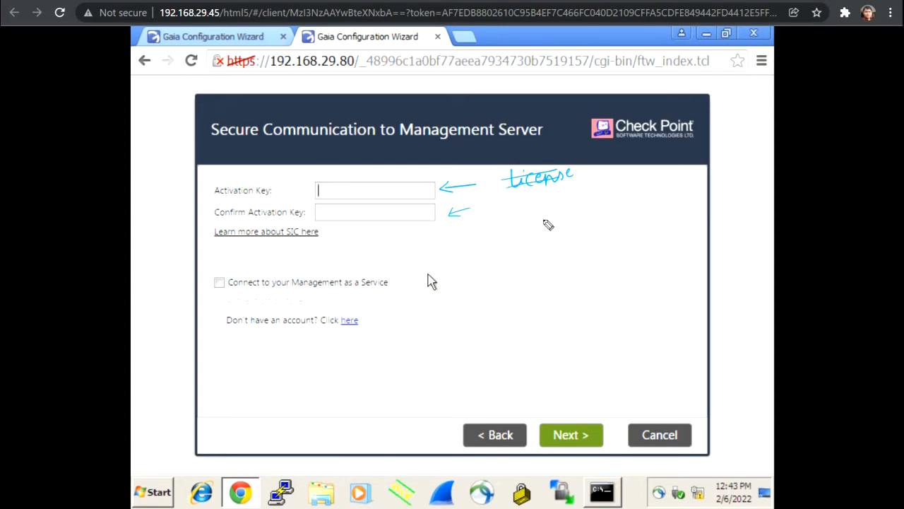
mouse_move(541, 209)
mouse_down()
mouse_move(531, 225)
mouse_move(614, 211)
mouse_move(625, 231)
mouse_up()
mouse_move(618, 196)
mouse_down()
mouse_move(516, 226)
mouse_move(563, 250)
mouse_move(639, 212)
mouse_move(603, 238)
mouse_move(617, 255)
mouse_move(601, 238)
mouse_up()
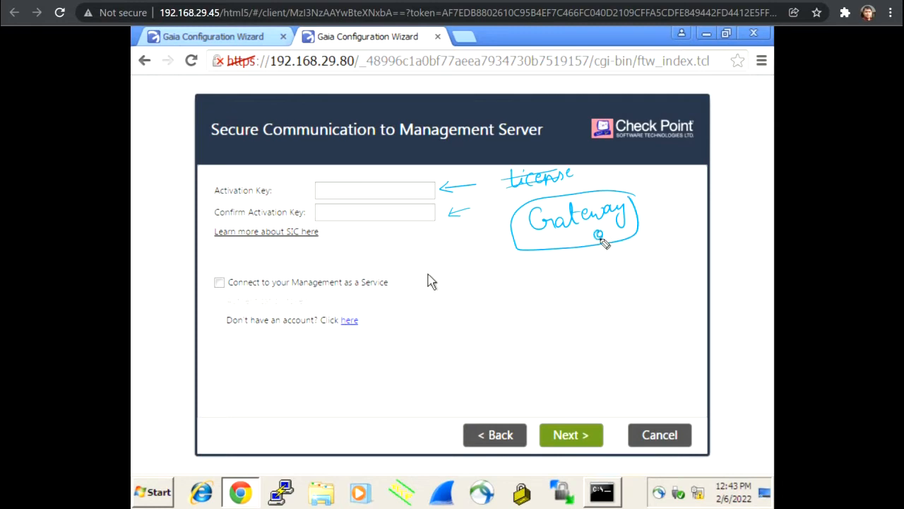
- Sketch a Manager box below, label it, and draw arrows linking Gateway to Manager
mouse_move(532, 352)
mouse_down()
mouse_move(517, 380)
mouse_move(575, 375)
mouse_move(540, 346)
mouse_move(510, 349)
mouse_up()
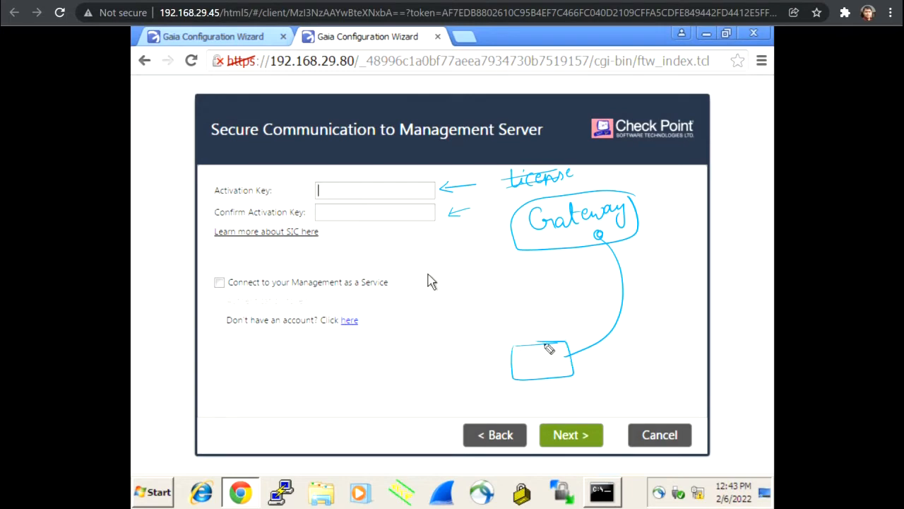
drag(456, 182, 456, 192)
mouse_move(417, 165)
mouse_down()
mouse_move(416, 176)
mouse_move(442, 176)
mouse_move(466, 165)
mouse_move(441, 150)
mouse_move(422, 175)
mouse_move(467, 167)
mouse_move(462, 156)
mouse_up()
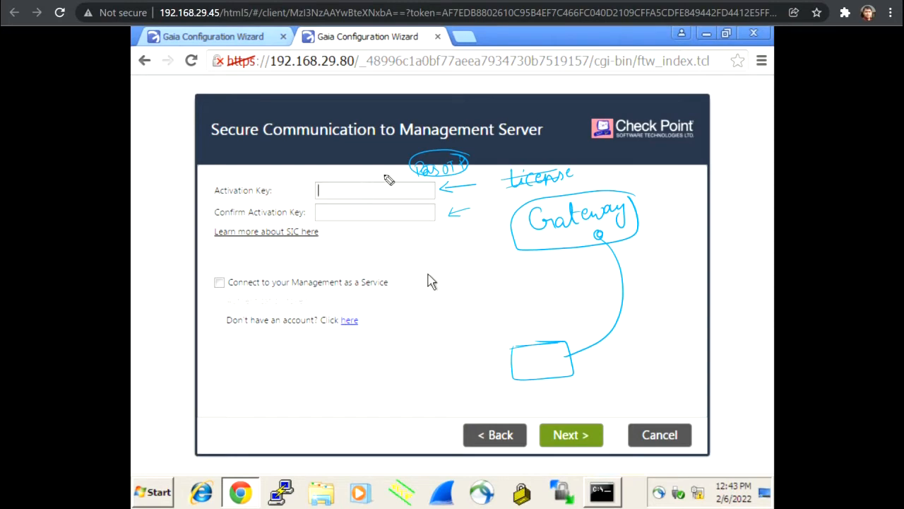
mouse_move(520, 356)
mouse_down()
mouse_move(547, 364)
mouse_move(565, 347)
mouse_up()
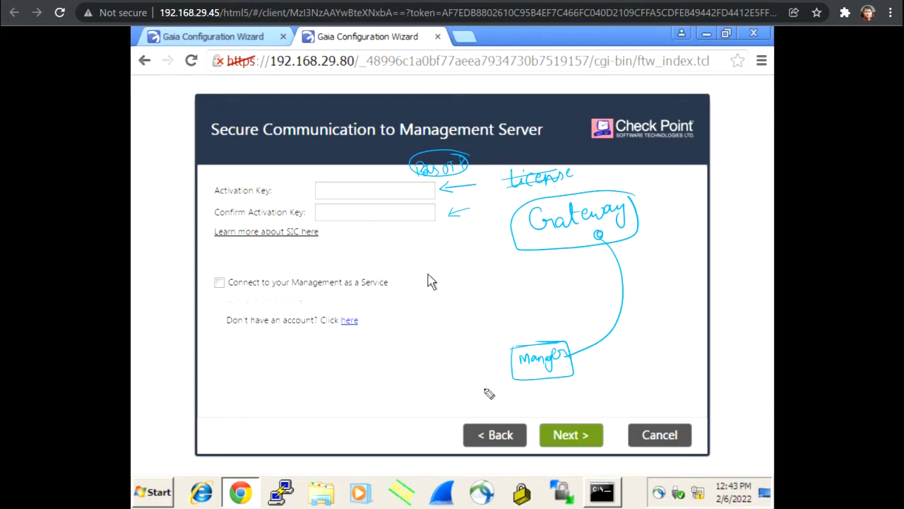
mouse_move(483, 388)
mouse_down()
mouse_move(514, 373)
mouse_move(503, 380)
mouse_up()
drag(502, 231, 516, 246)
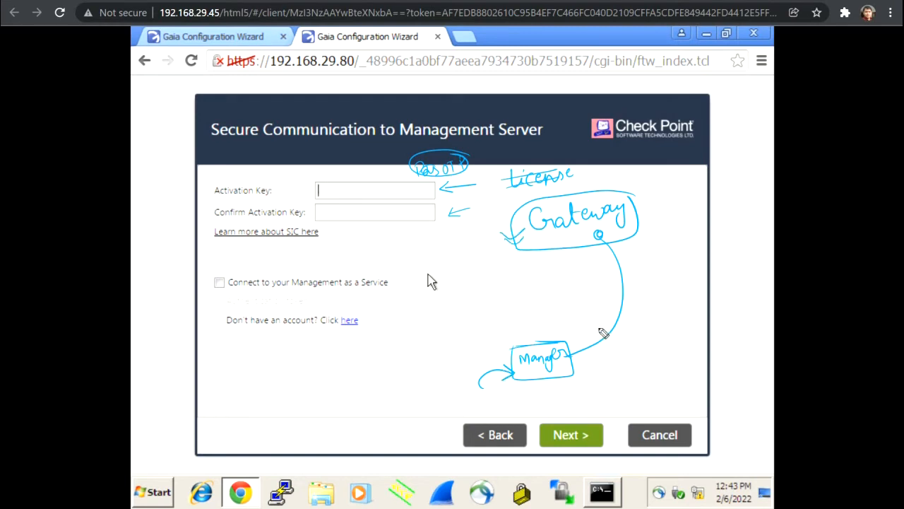
drag(570, 348, 590, 357)
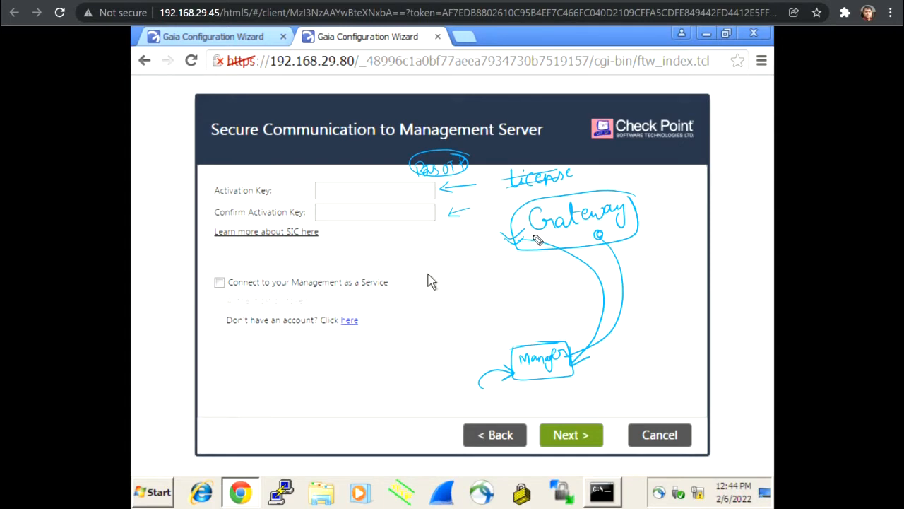
- Clear the annotations, enter and confirm the SIC activation key, and advance to the wizard Summary
key(e)
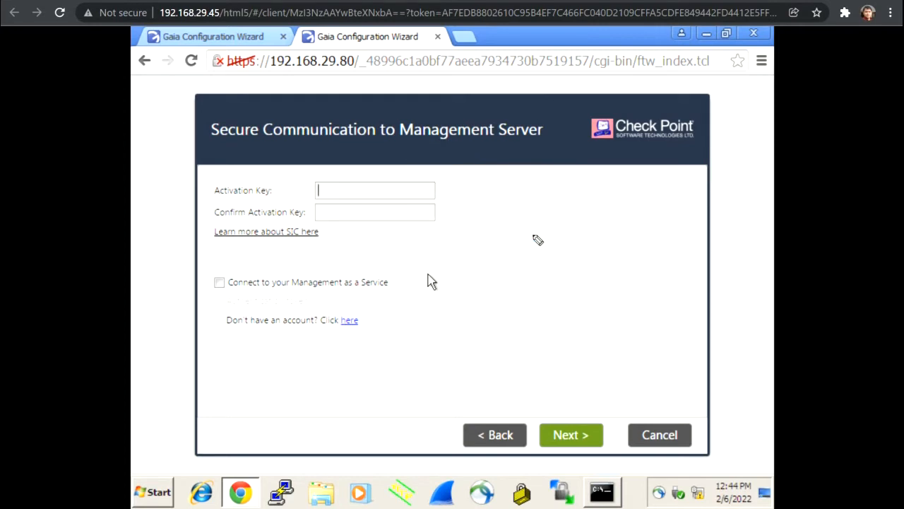
click(401, 191)
text(vpn1)
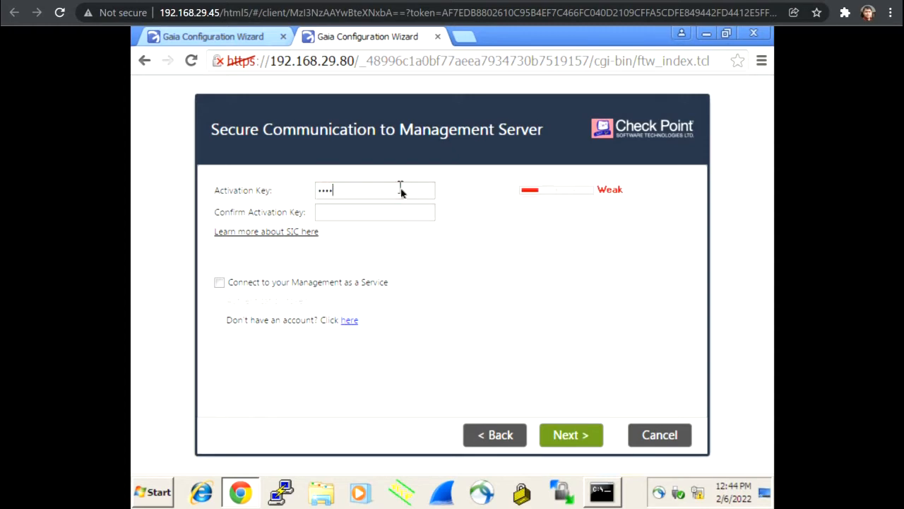
text(23)
key(BackSpace)
key(BackSpace)
key(BackSpace)
key(BackSpace)
key(BackSpace)
key(BackSpace)
key(BackSpace)
key(BackSpace)
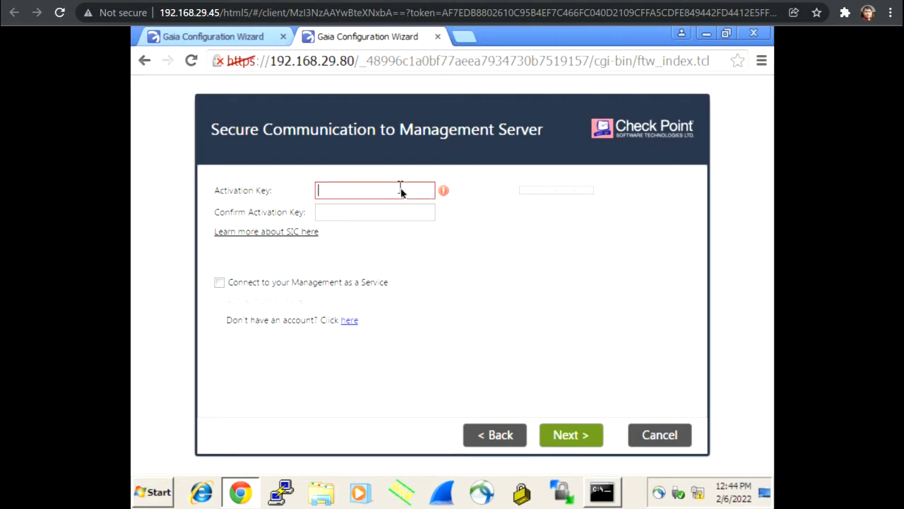
text(vpn1•)
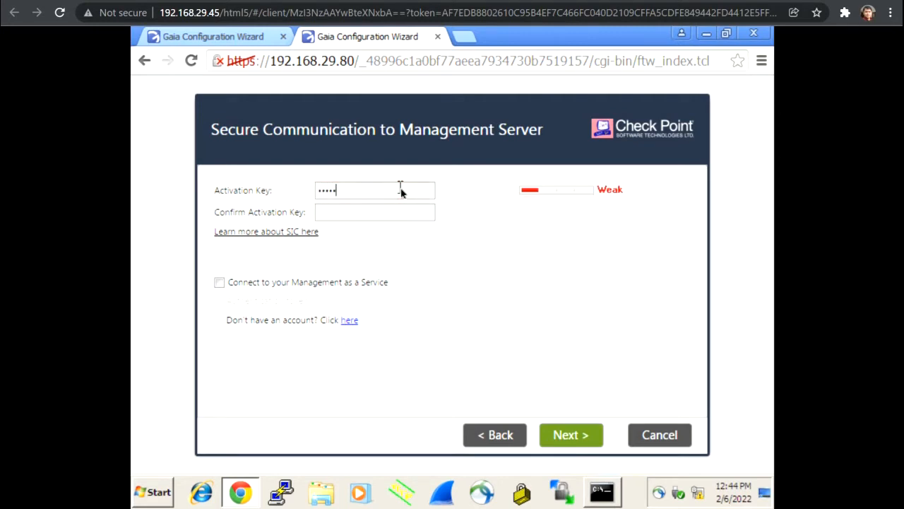
text(•••vp)
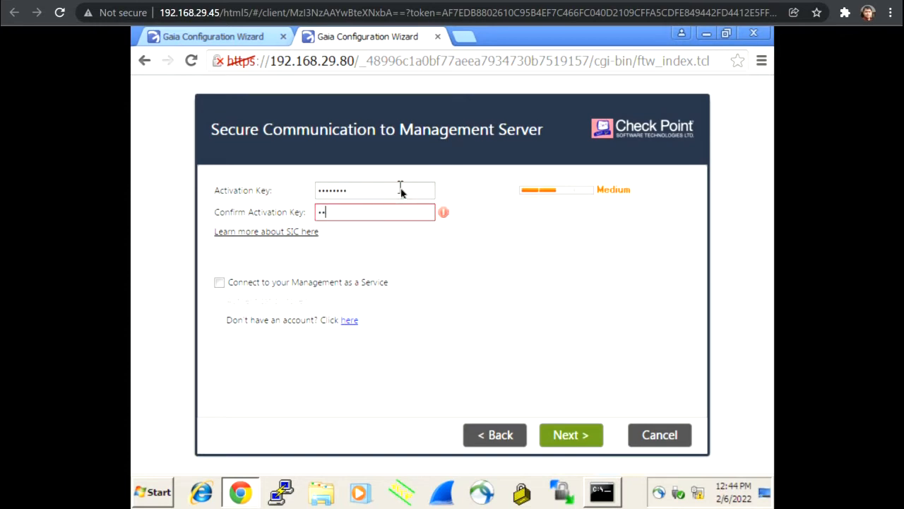
text(•••)
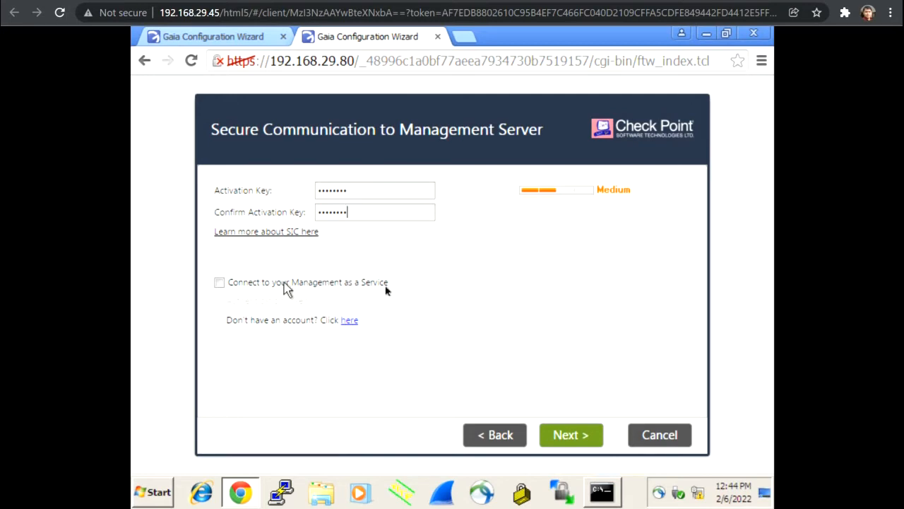
click(571, 435)
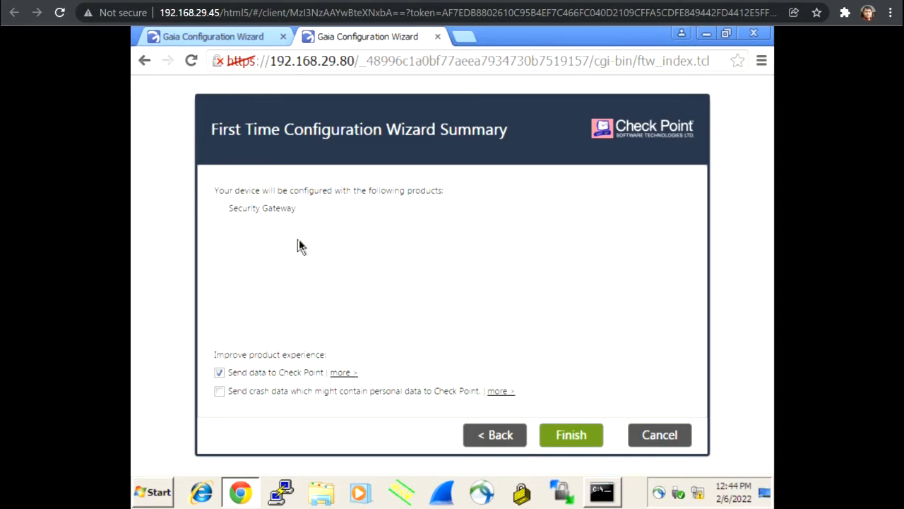
- Finish the gateway wizard, confirm starting configuration, and check progress on both the .81 and .80 tabs
click(563, 434)
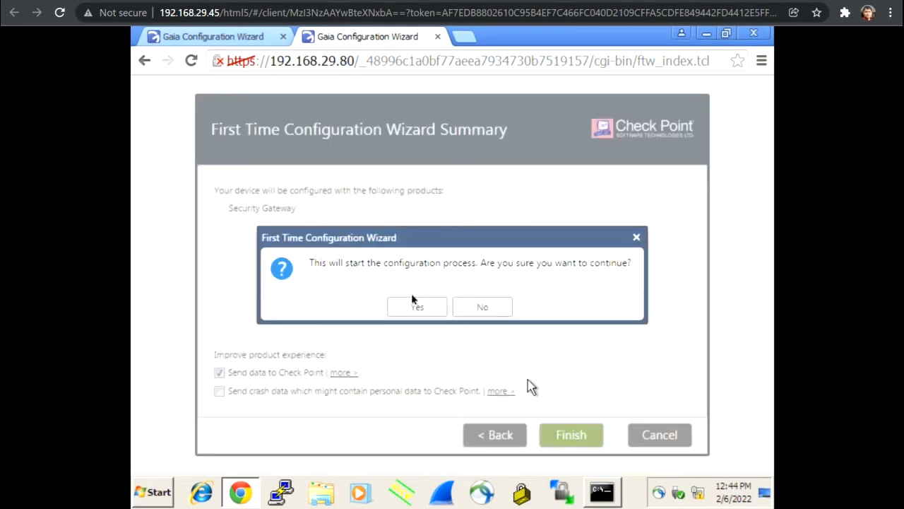
click(424, 313)
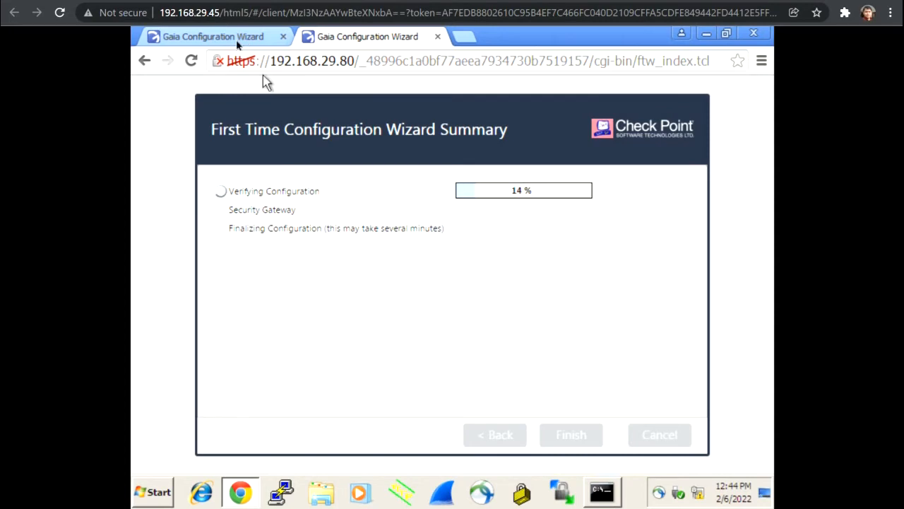
click(237, 40)
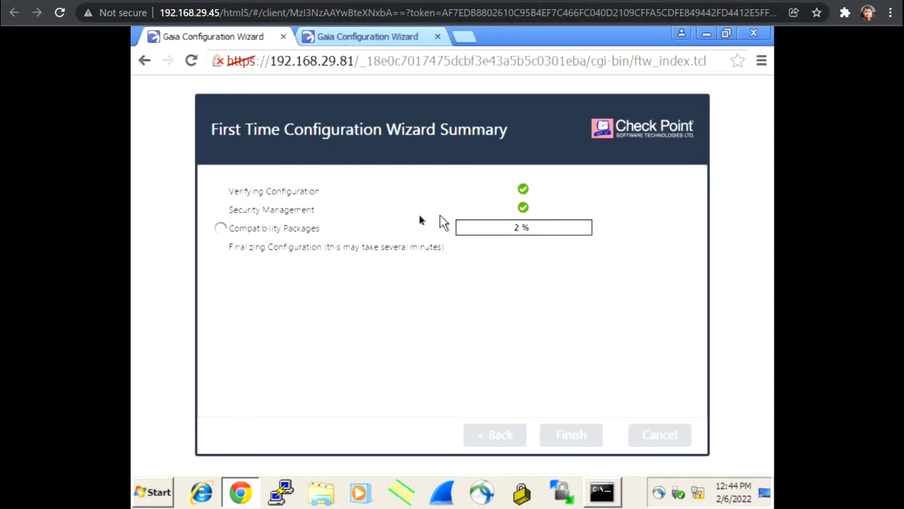
click(386, 39)
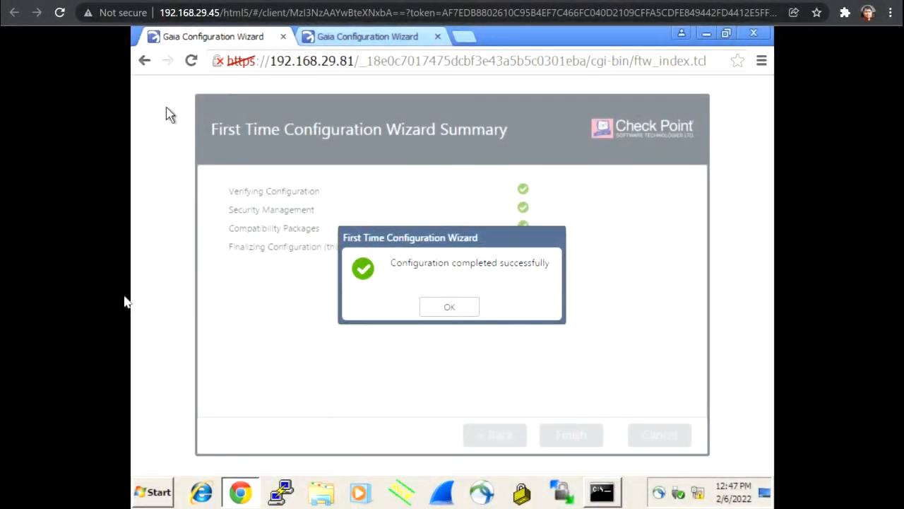
- Reboot the .80 gateway to complete configuration and acknowledge the .81 manager's success message
click(372, 41)
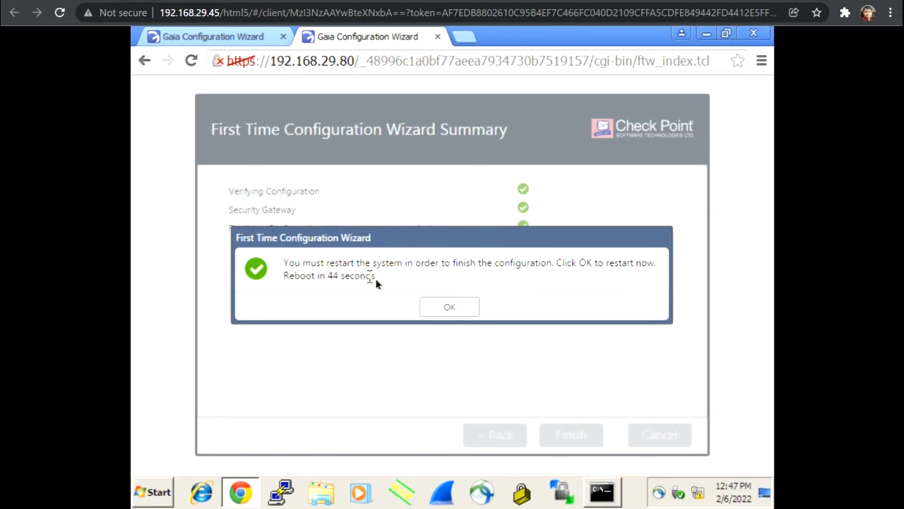
click(445, 308)
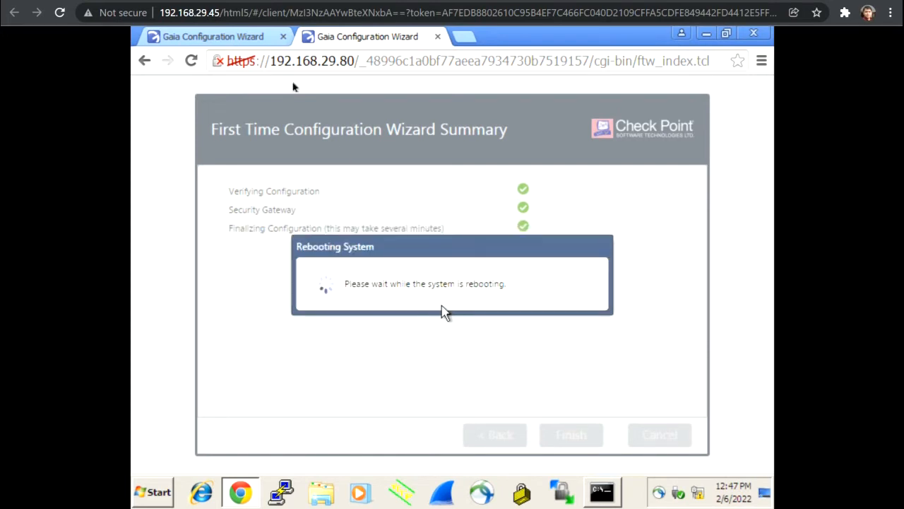
click(238, 39)
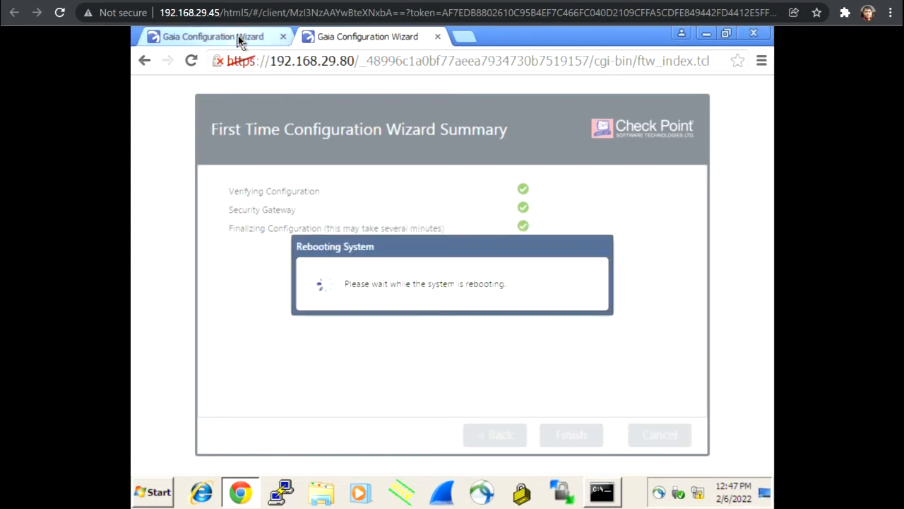
click(459, 307)
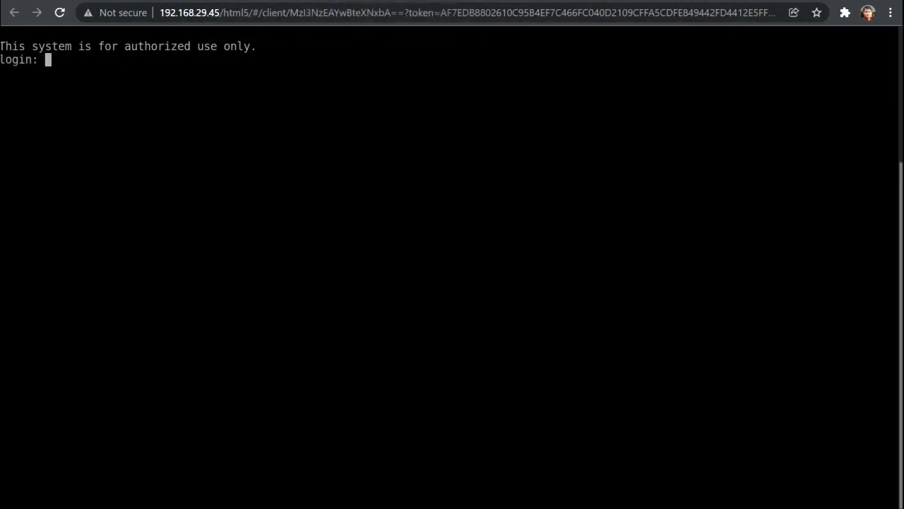
- Log into the Manager console as admin, retrying after a failed first attempt
text(admin)
key(Return)
text(a)
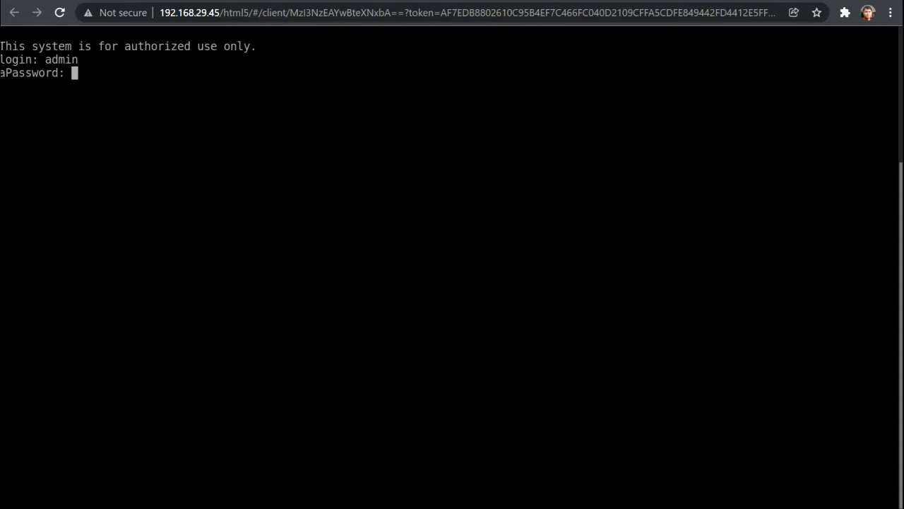
key(Return)
text(admi)
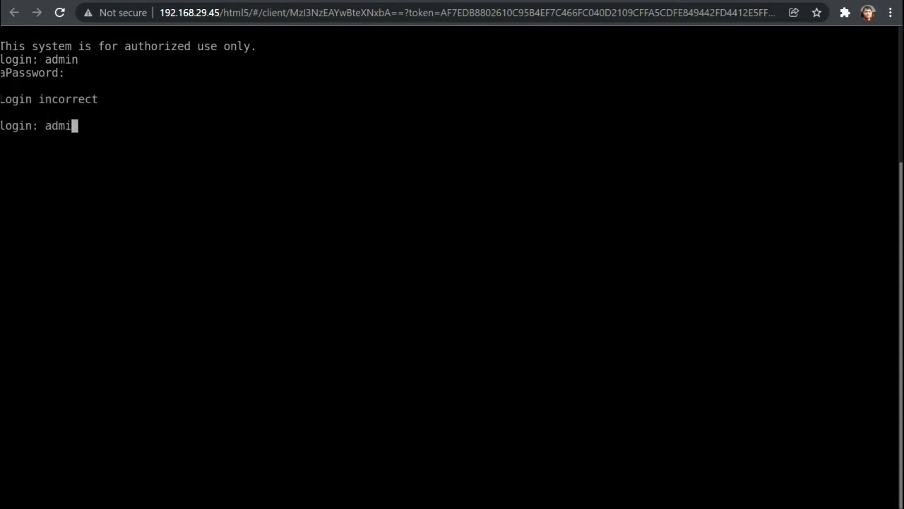
text(n)
key(Return)
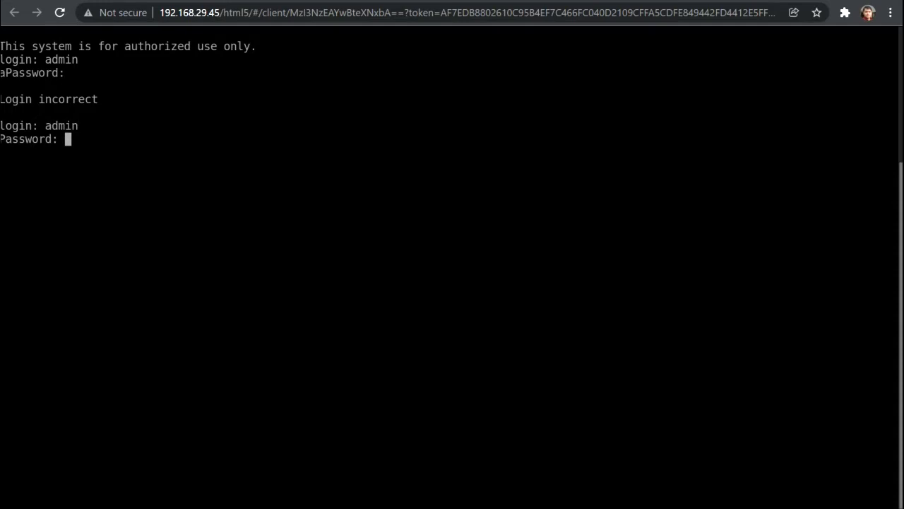
key(Return)
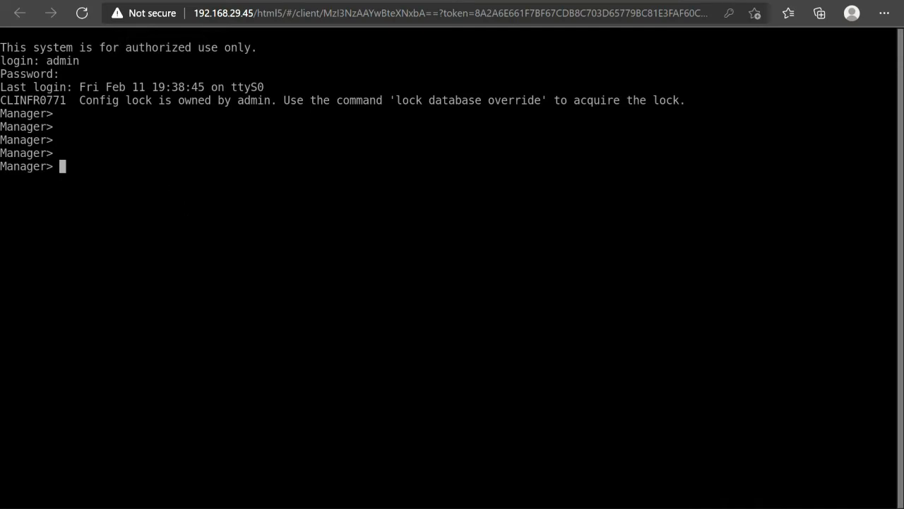
- Run 'show interface eth0' on Manager and highlight its IPv4 address 10.1.1.50
key(Return)
text(sho)
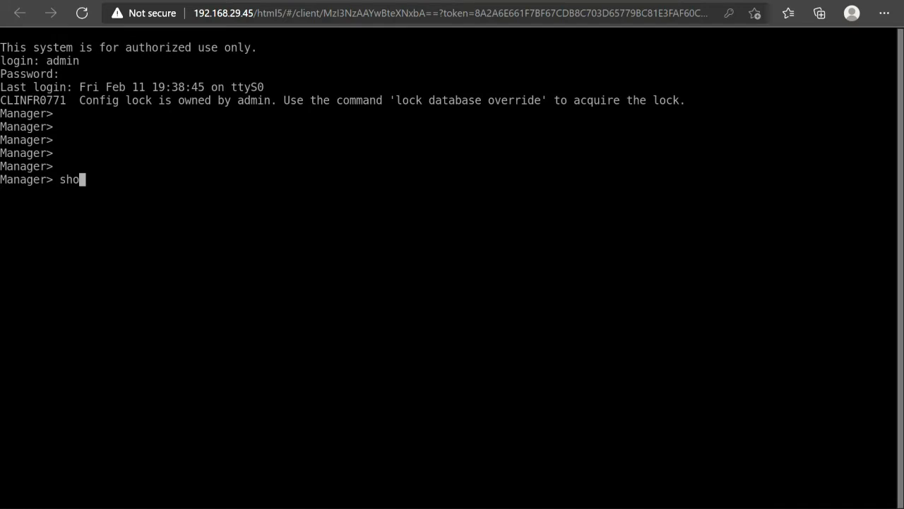
text(w int)
key(Tab)
text(eth)
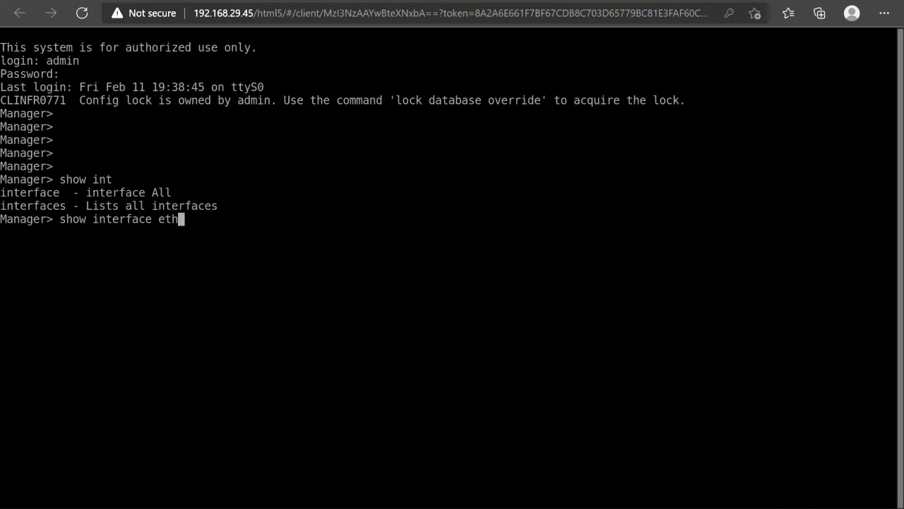
text(0)
key(Return)
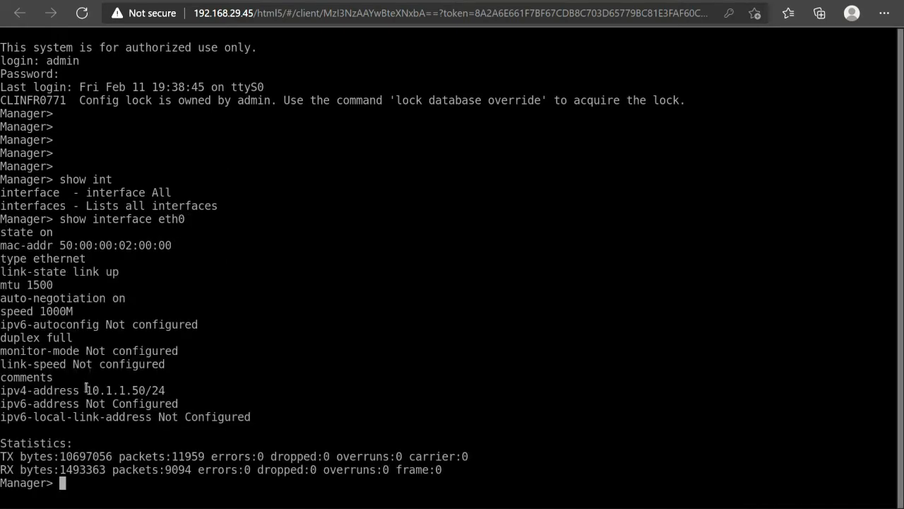
drag(86, 390, 174, 391)
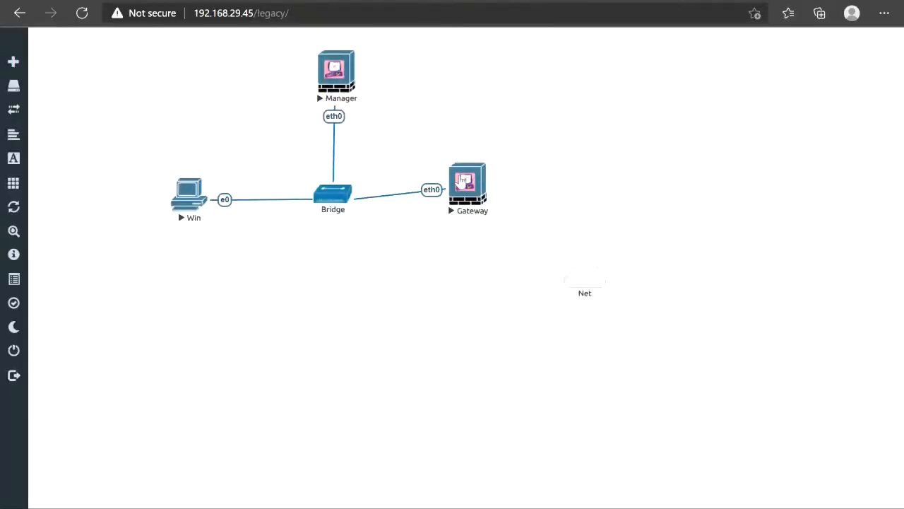
- Open the Gateway node's console and log in as admin
click(462, 181)
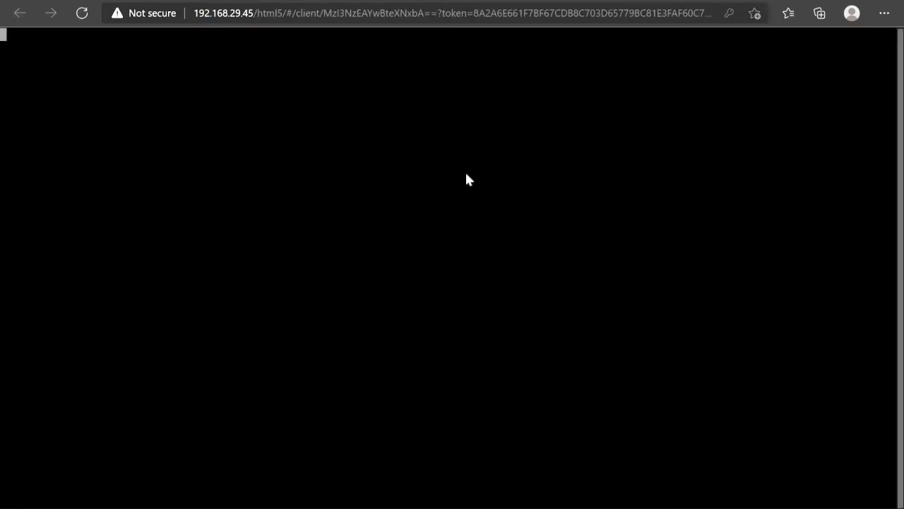
key(Return)
text(admin)
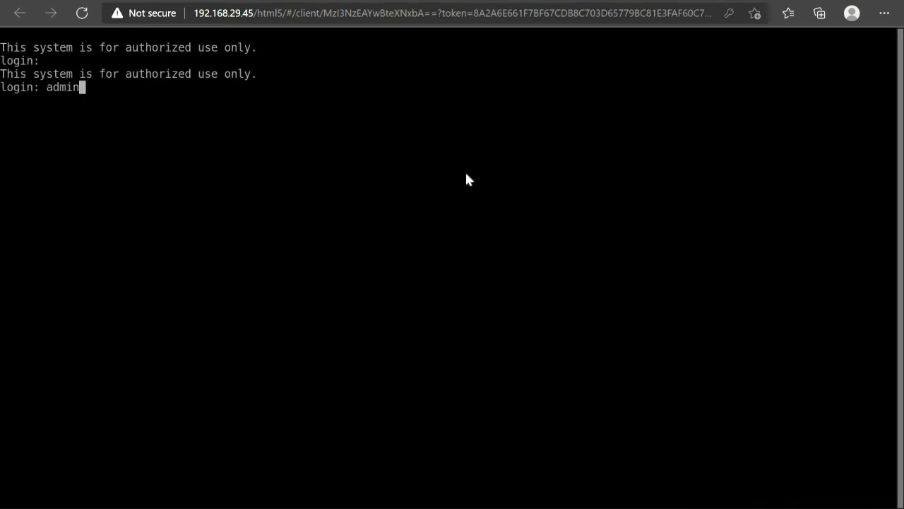
key(Return)
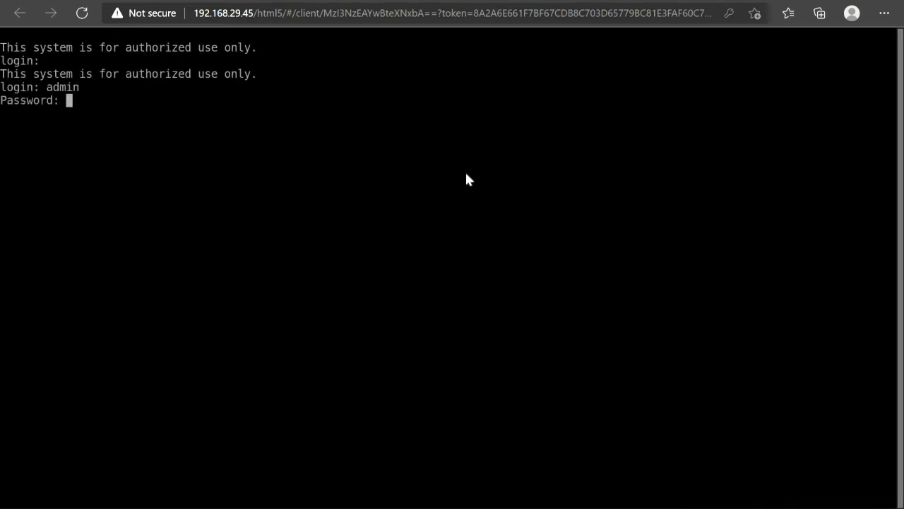
key(Return)
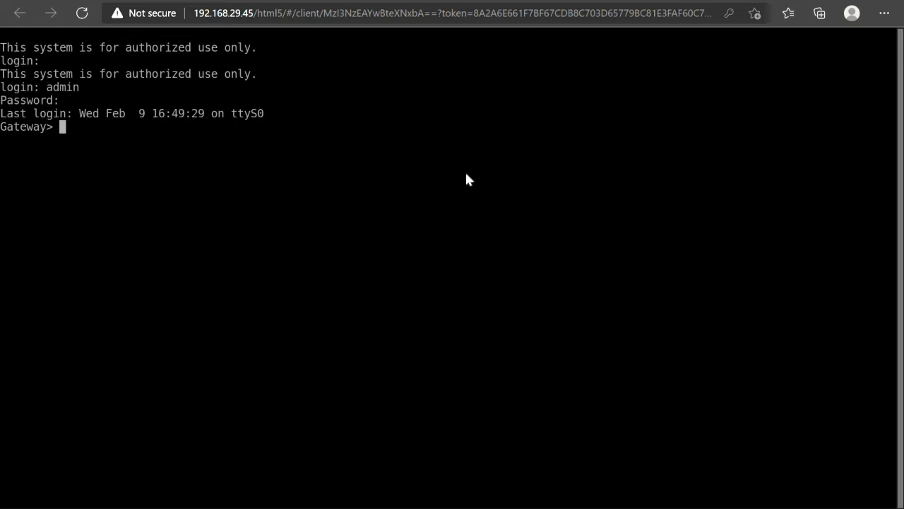
- Run 'show interface eth0' on Gateway and highlight its address 10.1.1.51
text(show int)
key(Tab)
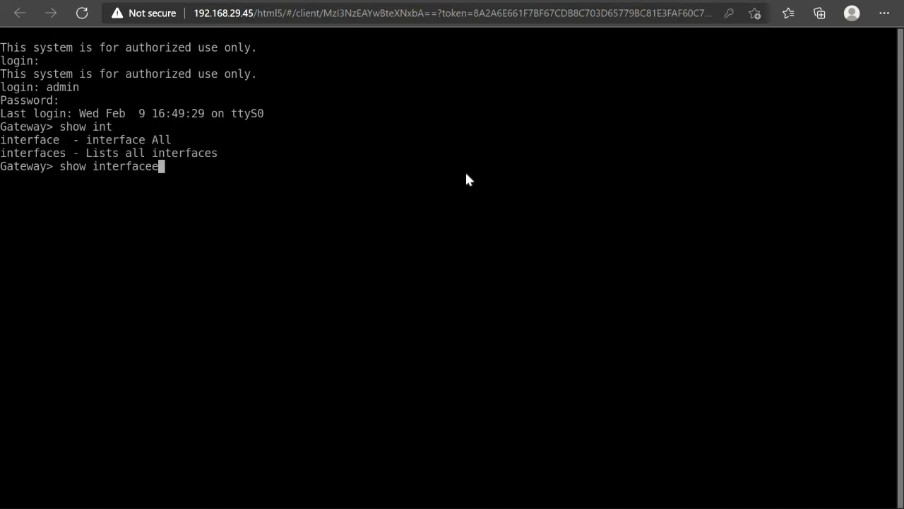
text(eth0)
key(Return)
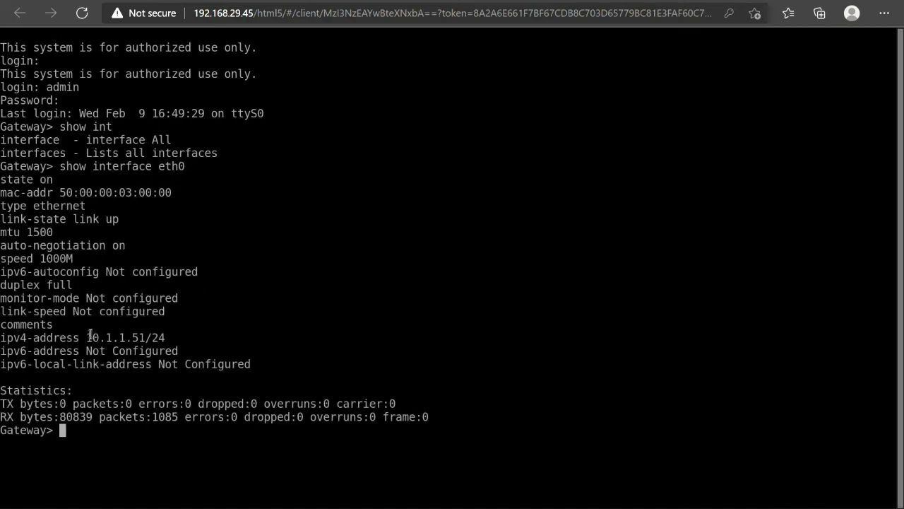
drag(88, 337, 146, 337)
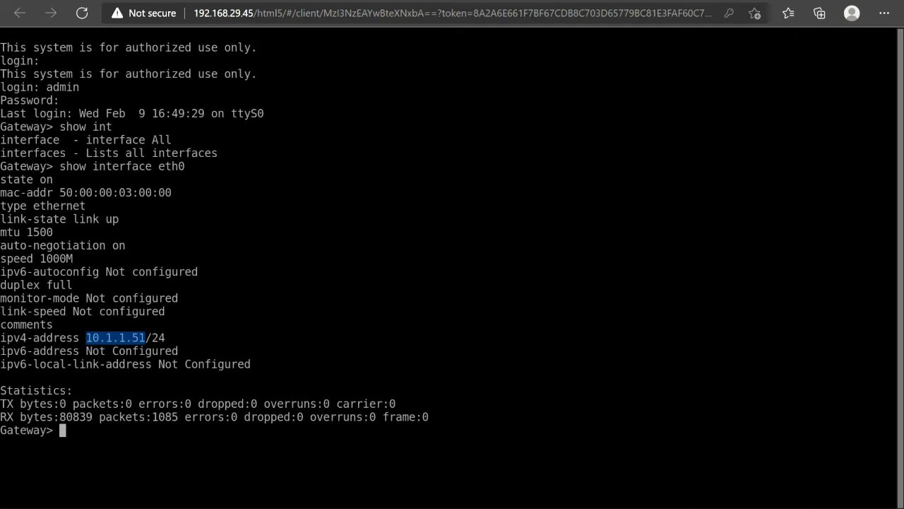
- From the lab topology, open the Win node's console and bring up the running SmartConsole app
click(252, 2)
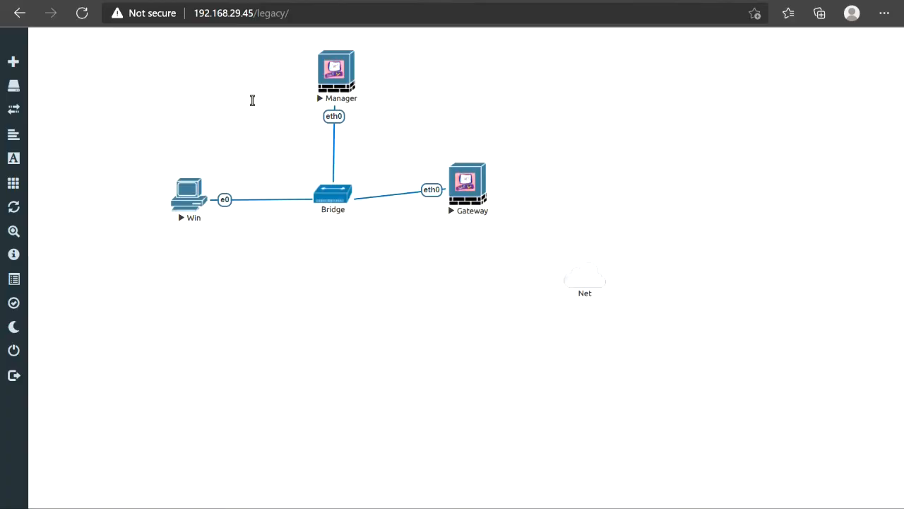
click(189, 191)
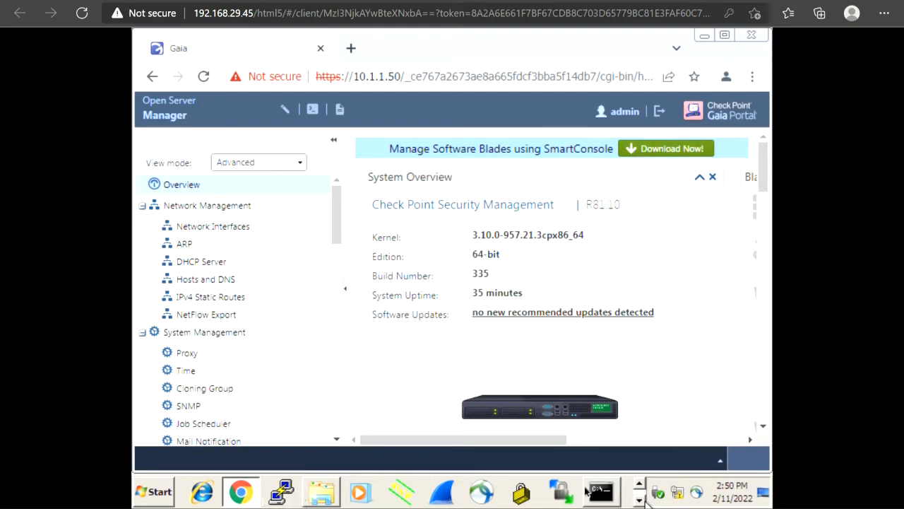
click(640, 500)
- Open the SmartConsole login and enter the password, with 10.1.1.50 mistakenly typed as username
click(212, 494)
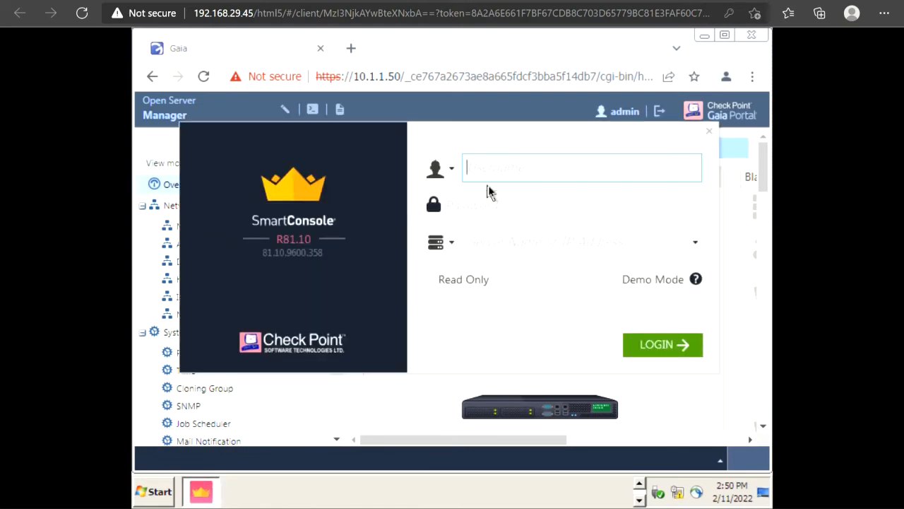
text(10.1.1.50)
click(484, 210)
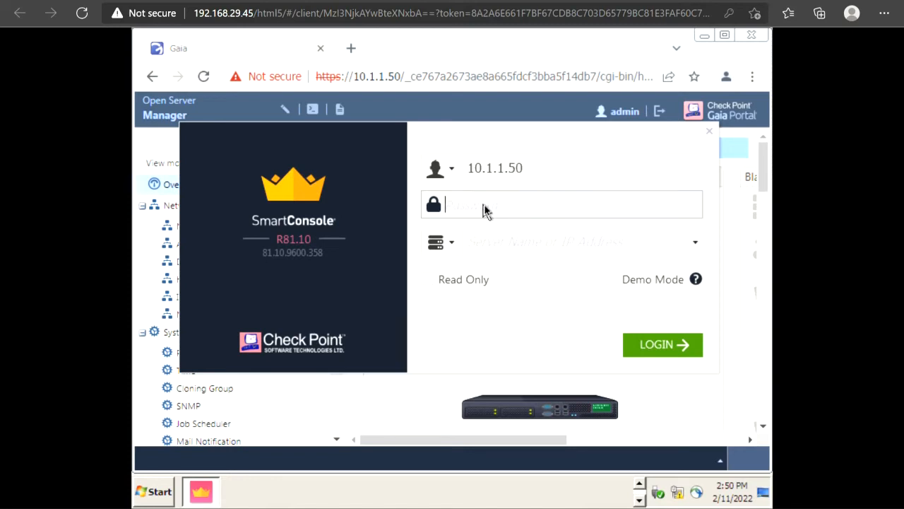
text(vpn12345)
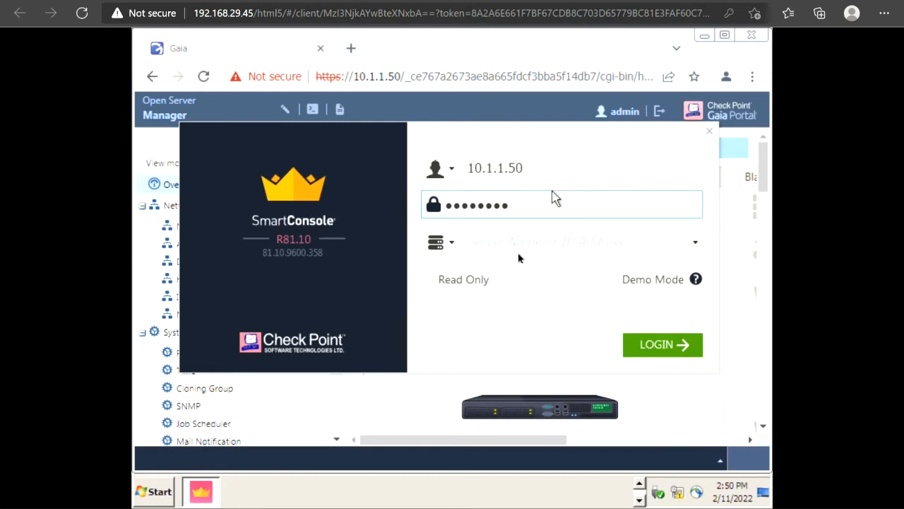
click(519, 251)
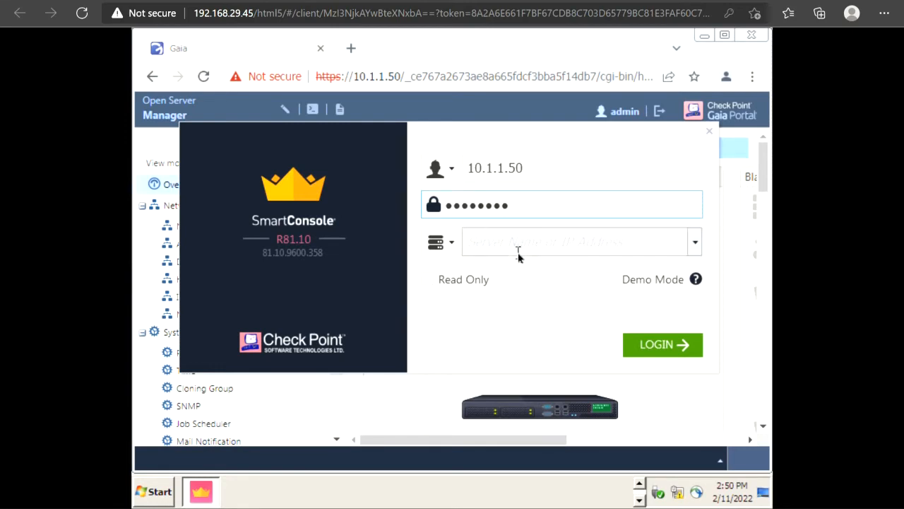
click(695, 244)
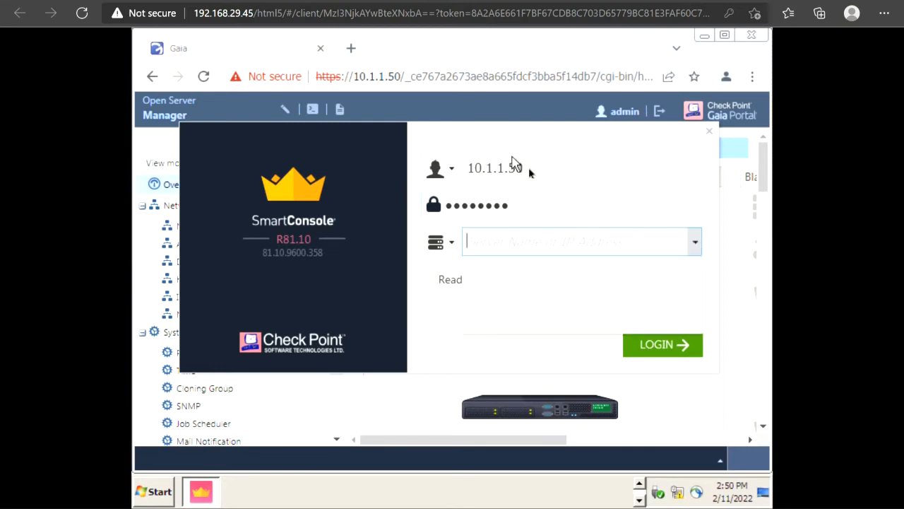
click(530, 168)
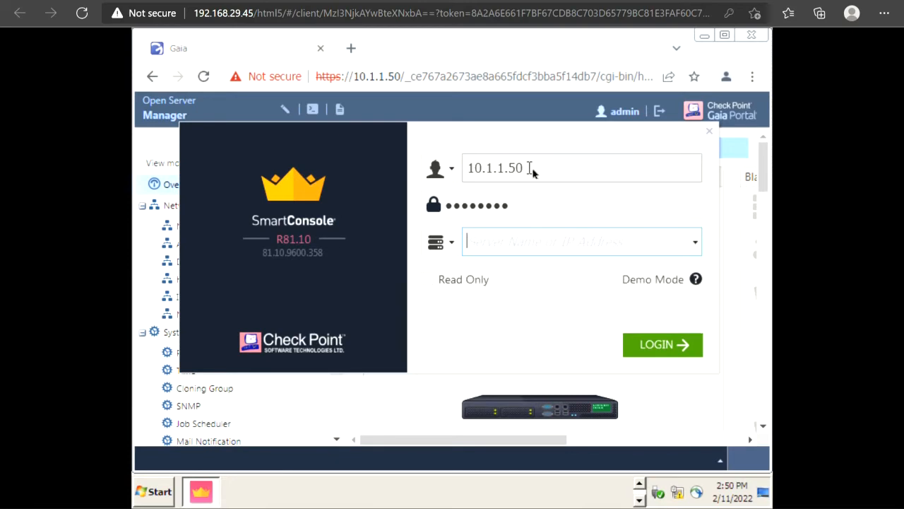
- Correct the username to admin, set server 10.1.1.50, and log in
key(BackSpace)
key(BackSpace)
key(BackSpace)
key(BackSpace)
key(BackSpace)
key(BackSpace)
key(BackSpace)
key(BackSpace)
key(BackSpace)
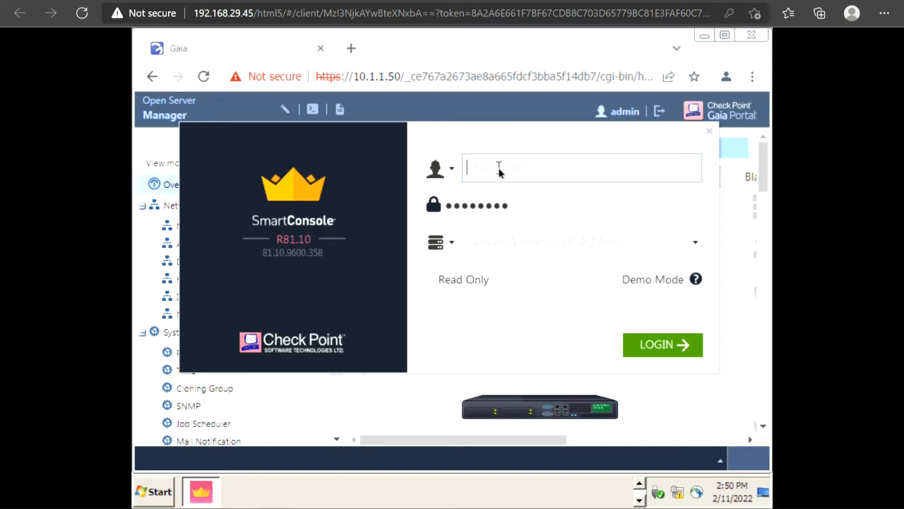
text(admin)
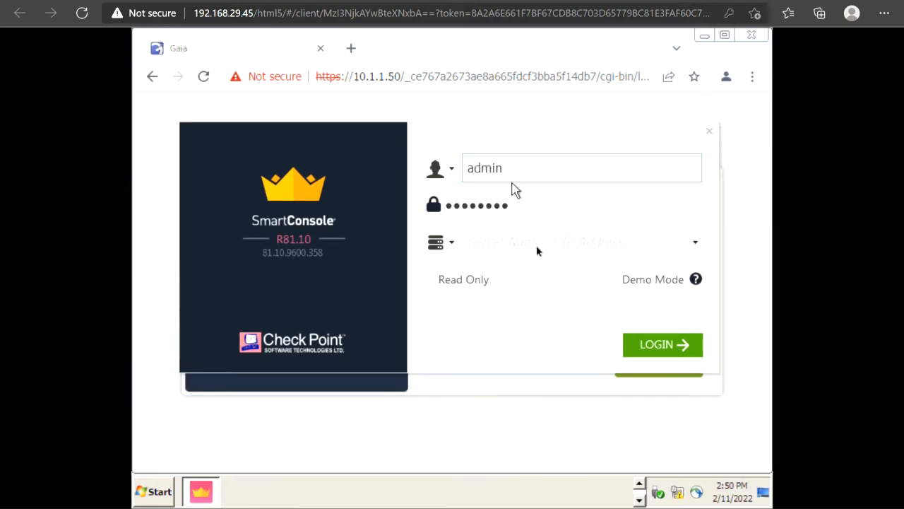
click(537, 243)
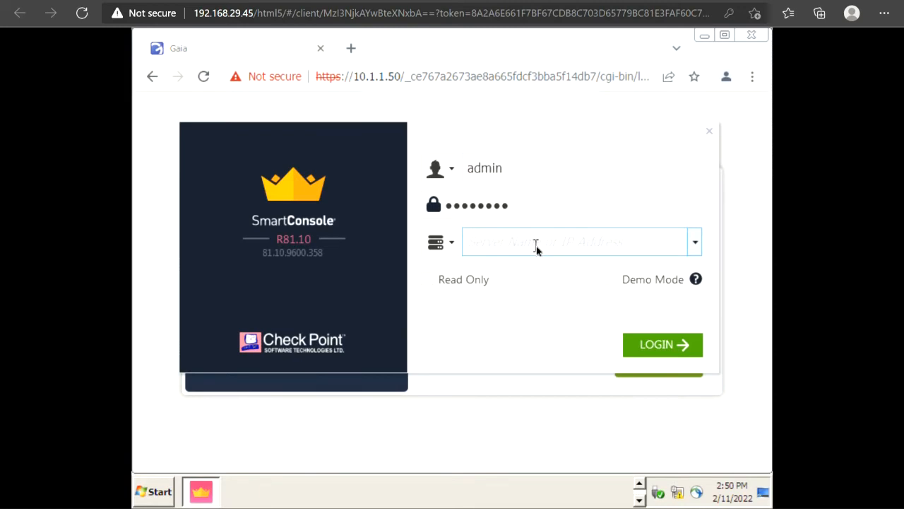
text(10.1.1.50)
click(656, 344)
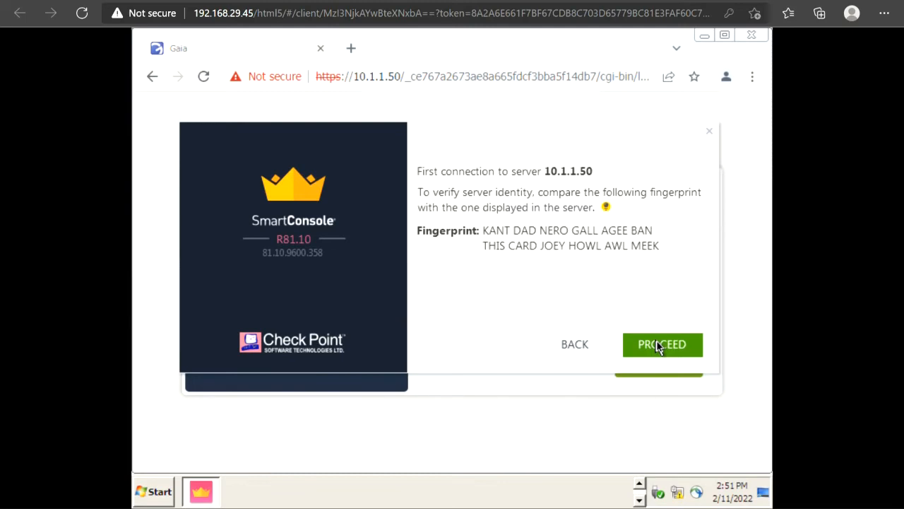
- Accept the 10.1.1.50 server fingerprint with PROCEED to start the connection
click(657, 344)
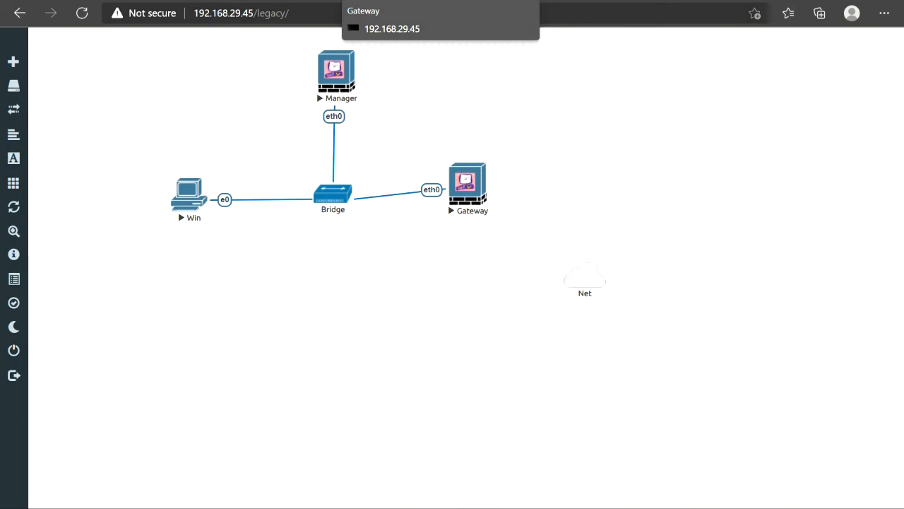
- Switch back to the Win console to see SmartConsole listing Manager at 10.1.1.50
click(480, 1)
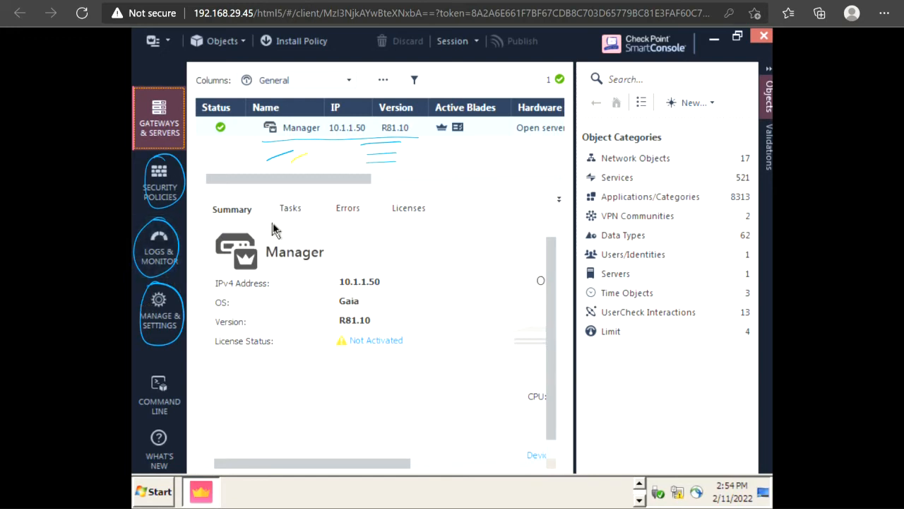
- Switch to Security Policies to see the Access Control policy's single Cleanup rule with Drop
click(165, 191)
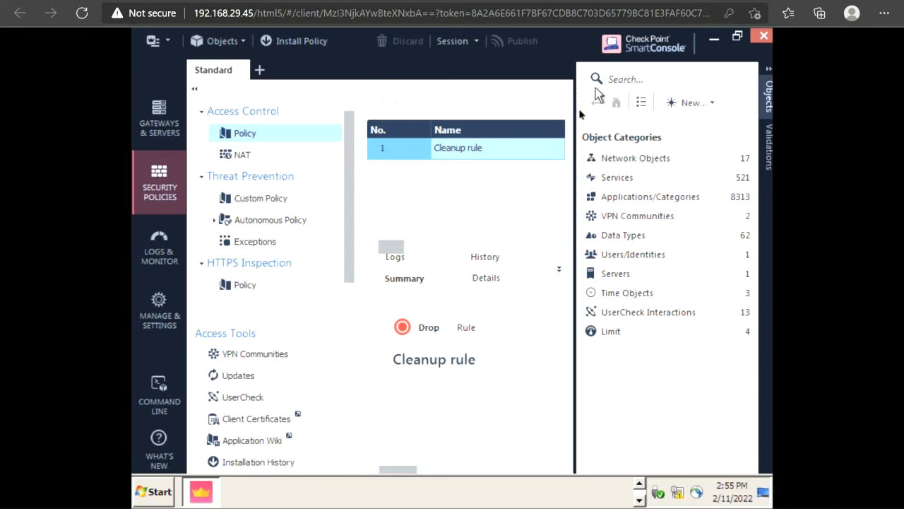
- Collapse the Objects panel and scroll through the Cleanup rule's columns: Any, Drop, Track None
click(766, 103)
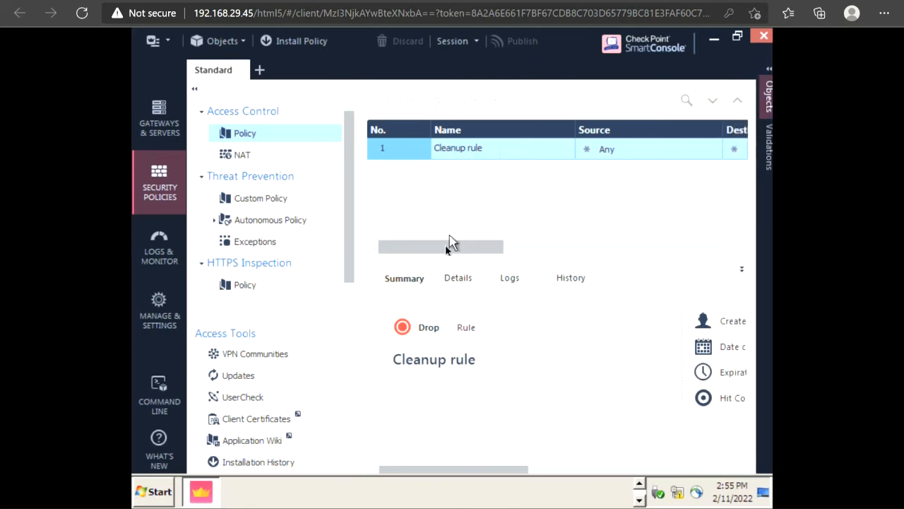
mouse_move(445, 251)
mouse_down()
mouse_move(710, 258)
mouse_move(620, 239)
mouse_move(518, 245)
mouse_move(666, 260)
mouse_move(441, 244)
mouse_up()
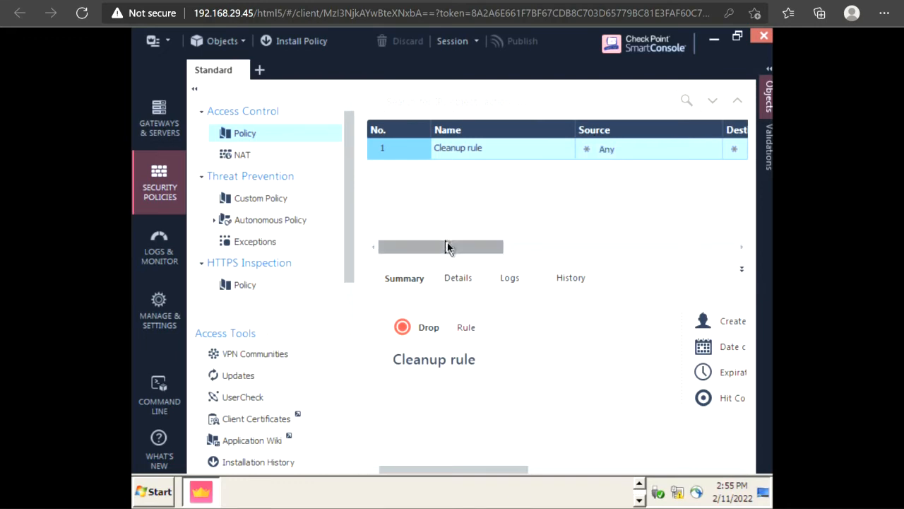
drag(445, 248, 504, 249)
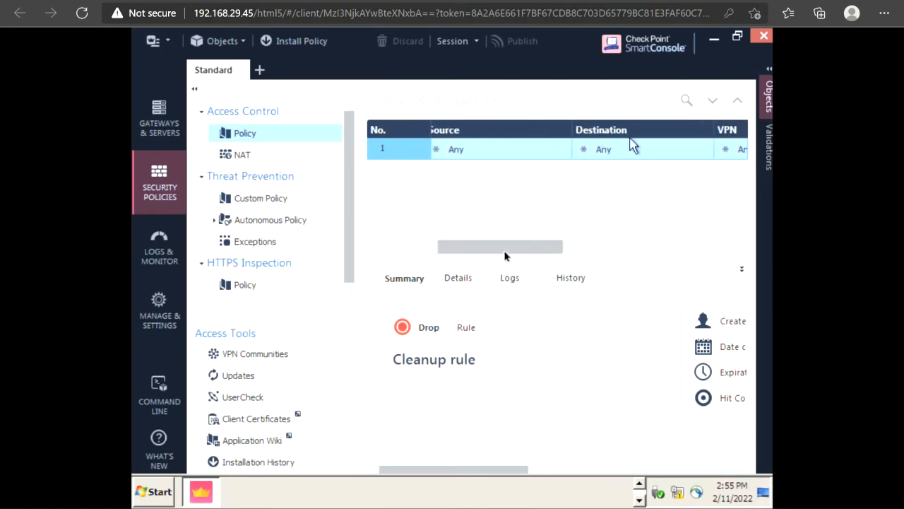
drag(504, 248, 610, 243)
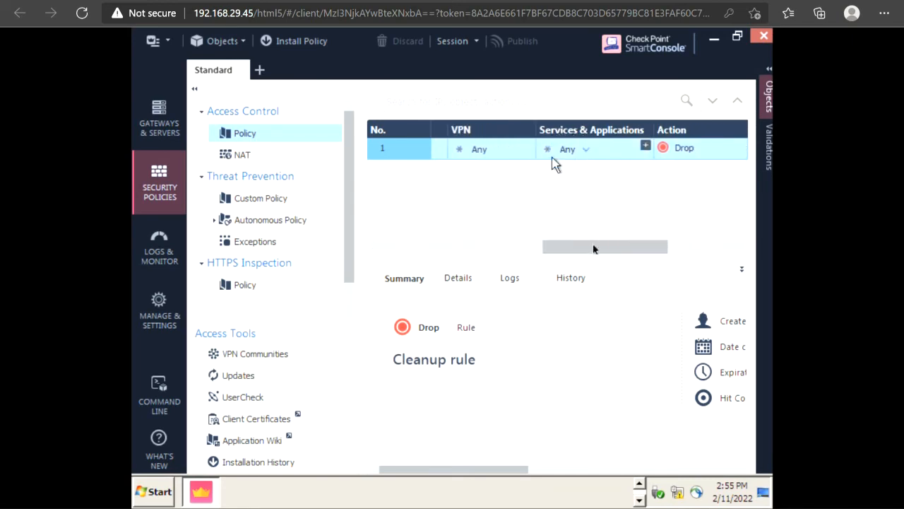
drag(594, 253, 385, 253)
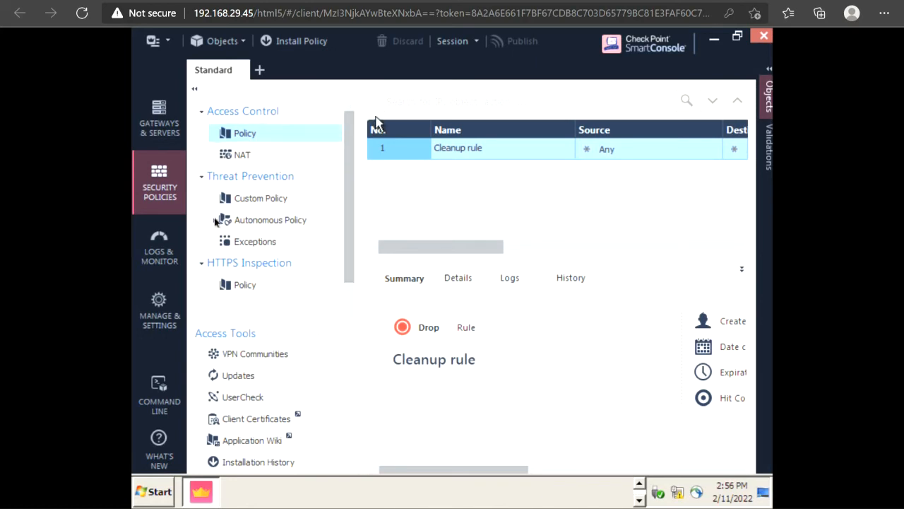
- Go to Logs & Monitor, where a new tab lists the Audit Logs and Logs views
click(171, 245)
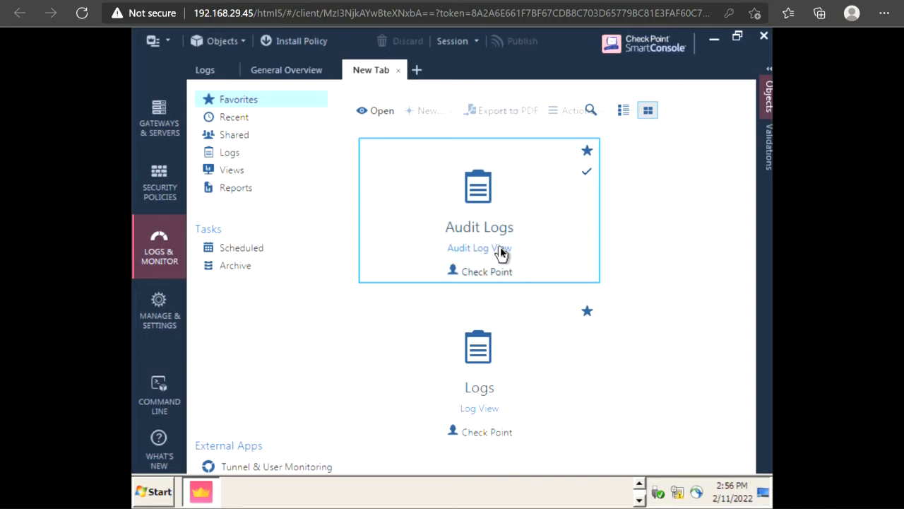
- Show Manage & Settings > Gateways & Servers, listing only Manager at 10.1.1.50 on R81.10
click(156, 316)
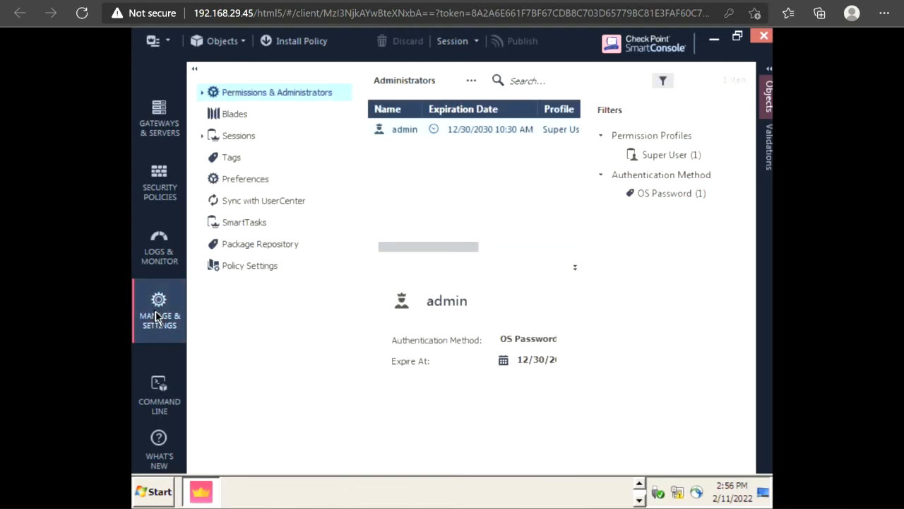
click(159, 126)
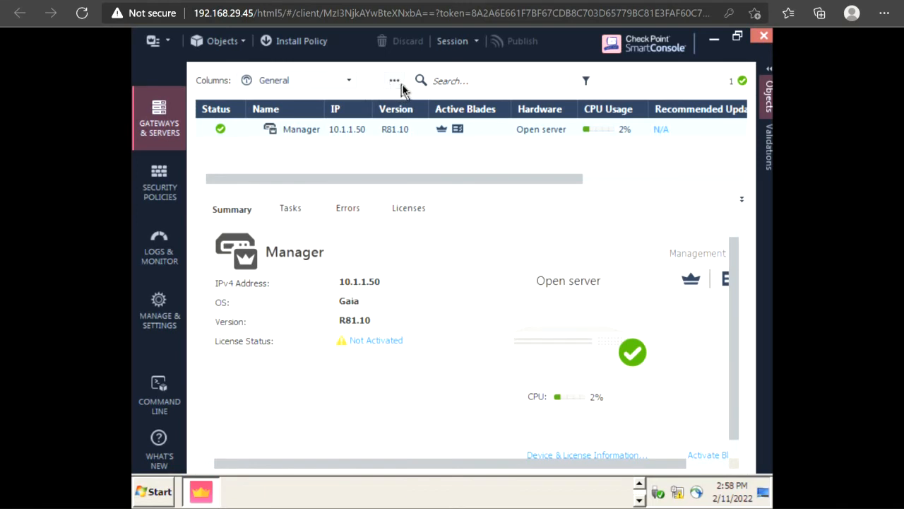
- Choose New > Gateway... from the gateway actions menu to open the Security Gateway Creation dialog
click(394, 82)
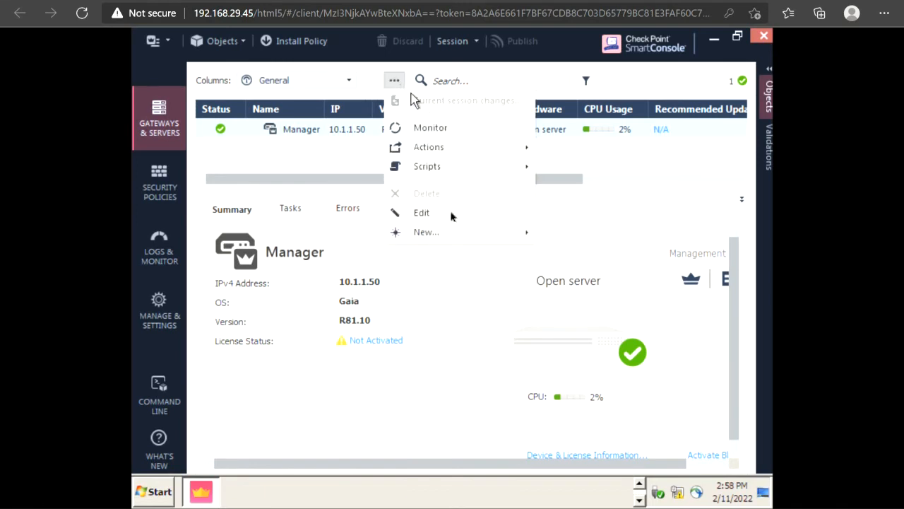
mouse_move(478, 232)
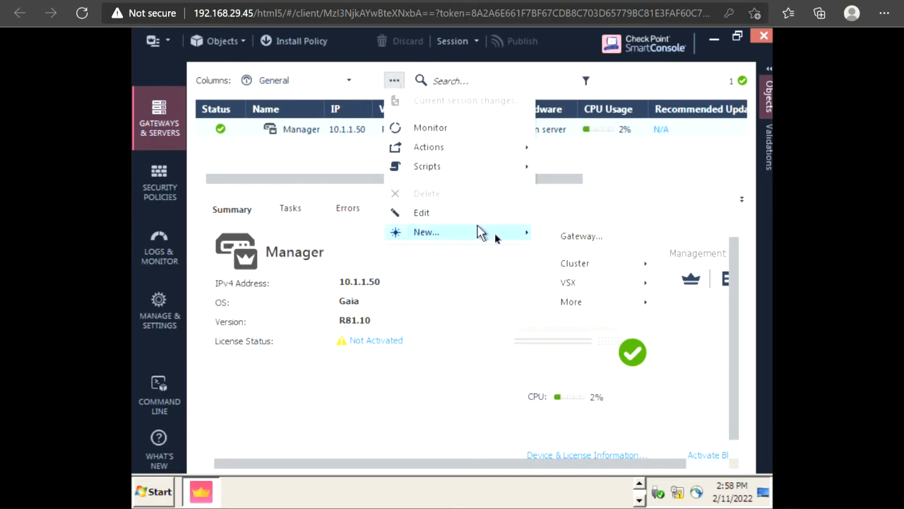
click(576, 240)
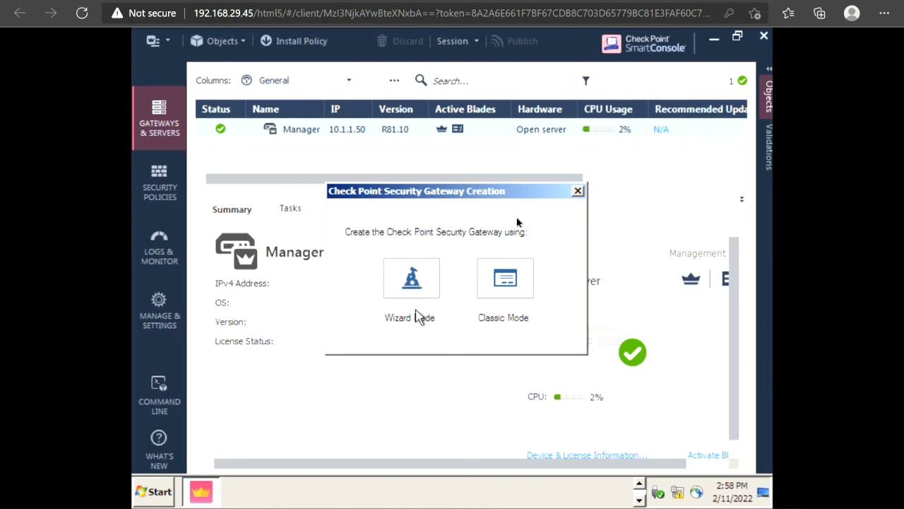
- In Classic Mode, name the gateway Gateway1 and give it IPv4 address 10.1.1.51
click(527, 283)
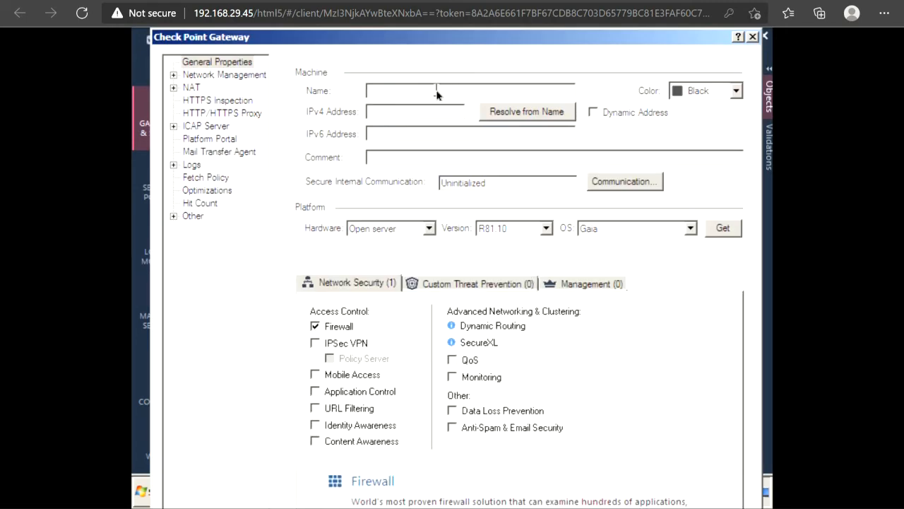
text(Gateway1)
click(414, 112)
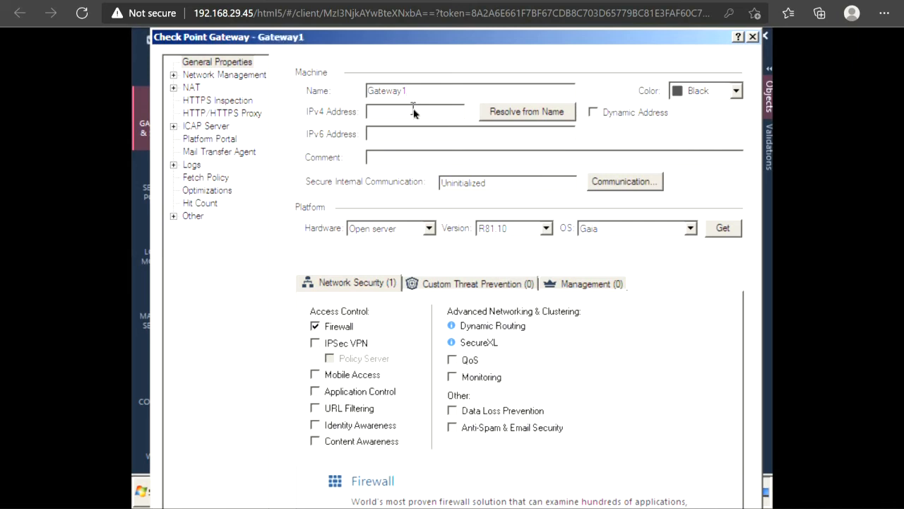
text(10.1.1.51)
drag(414, 110, 369, 116)
- Enter and confirm Gateway1's one-time password in the Communication settings and initialize trust
click(615, 184)
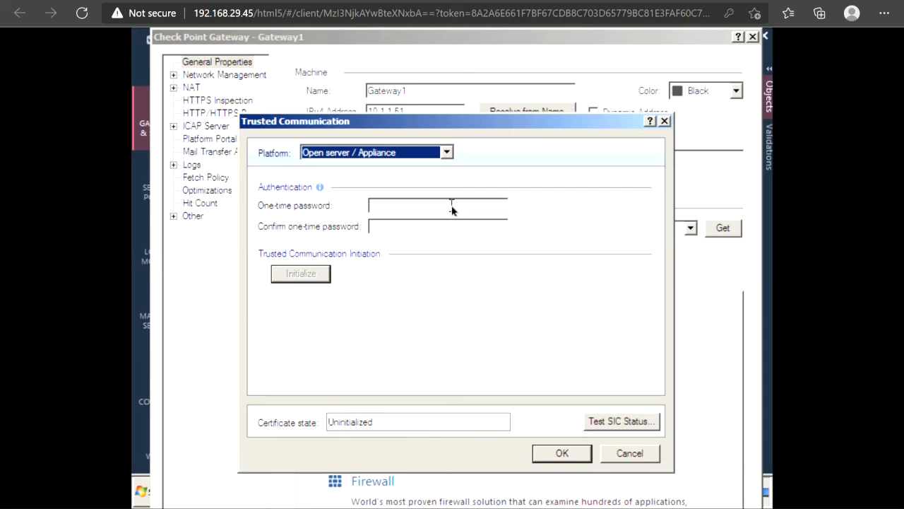
click(451, 204)
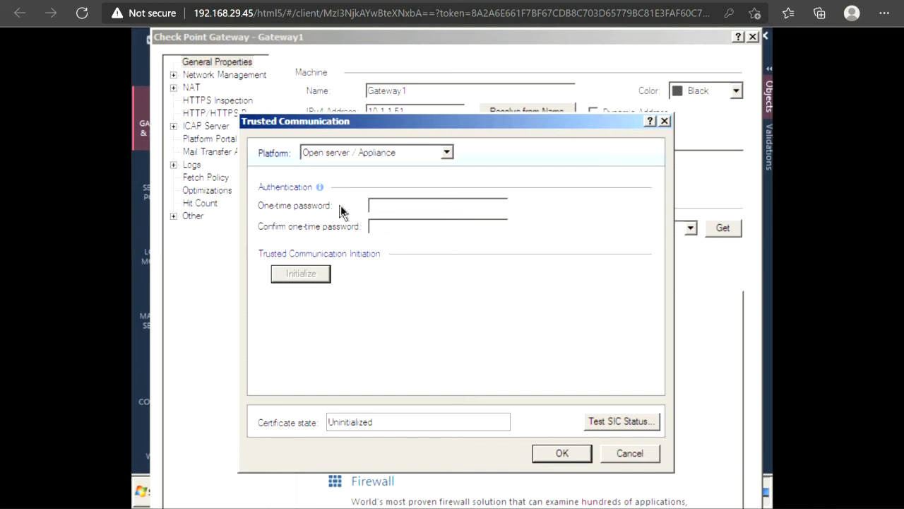
click(393, 207)
text(********)
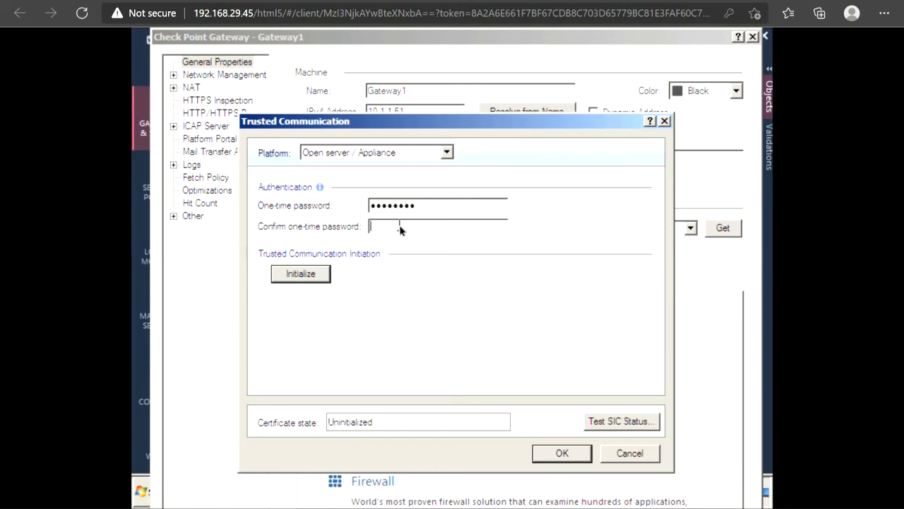
text(********)
click(293, 280)
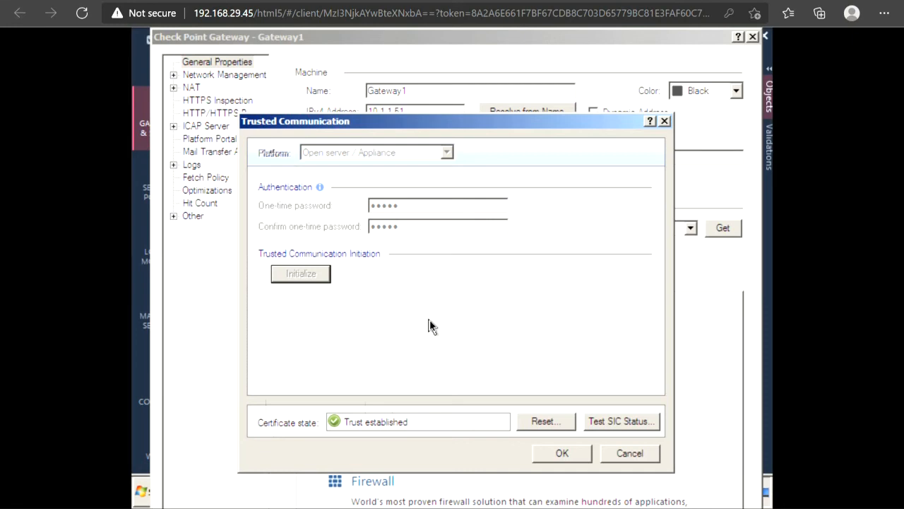
- Accept the established trust and close the topology results showing eth0 at 10.1.1.51/255.255.255.0
click(562, 457)
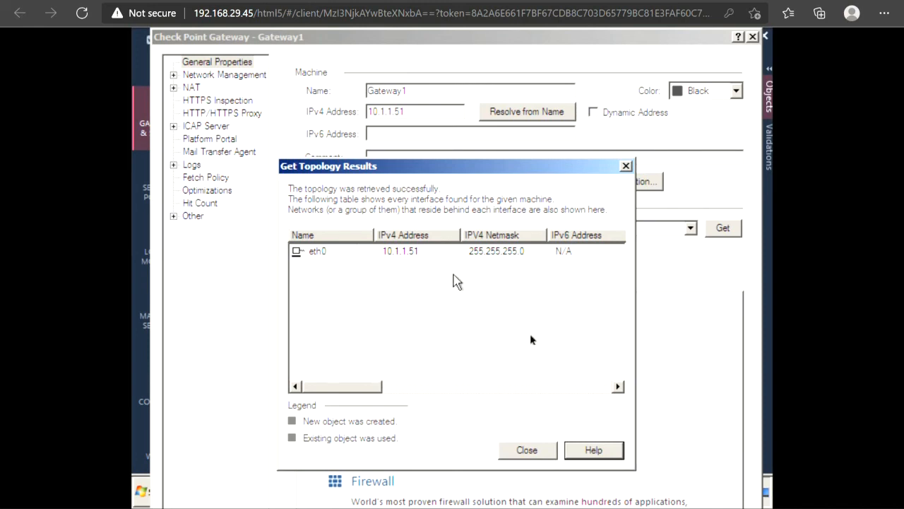
click(526, 452)
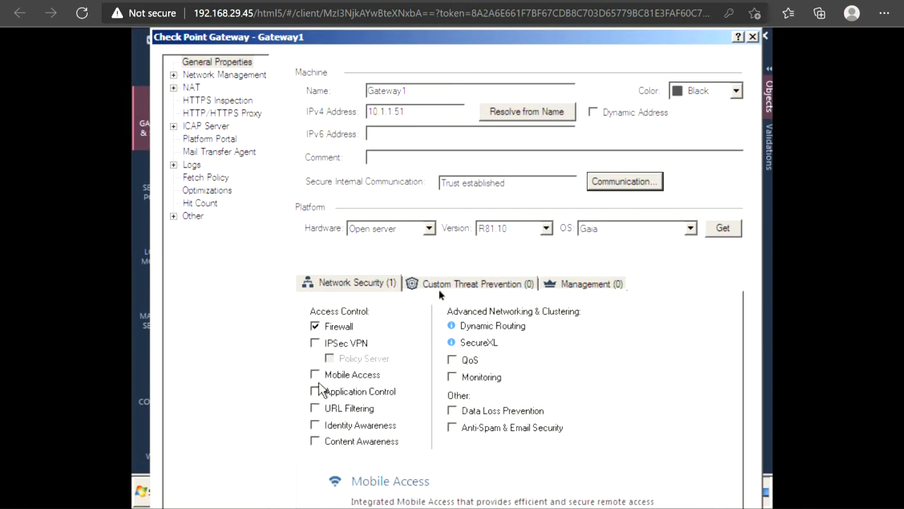
- Check eth0 under Network Management, then save Gateway1 with OK
click(224, 75)
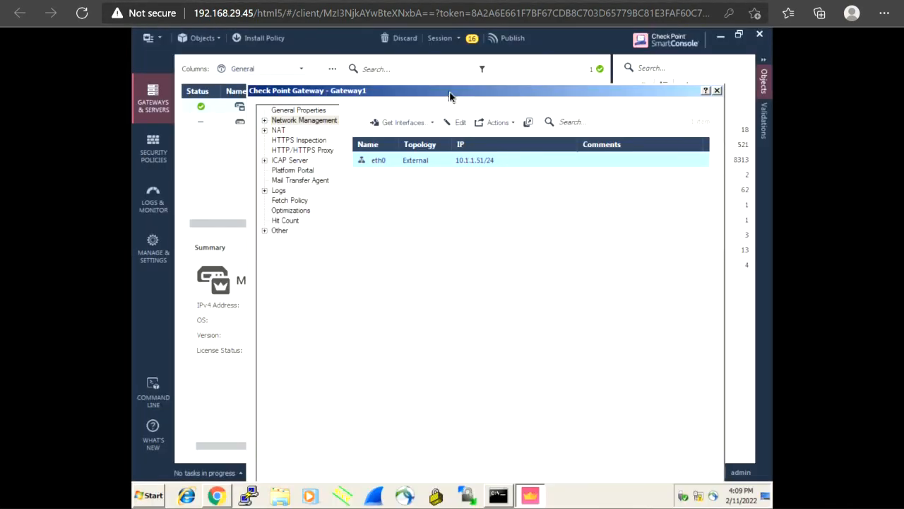
drag(449, 96, 418, 41)
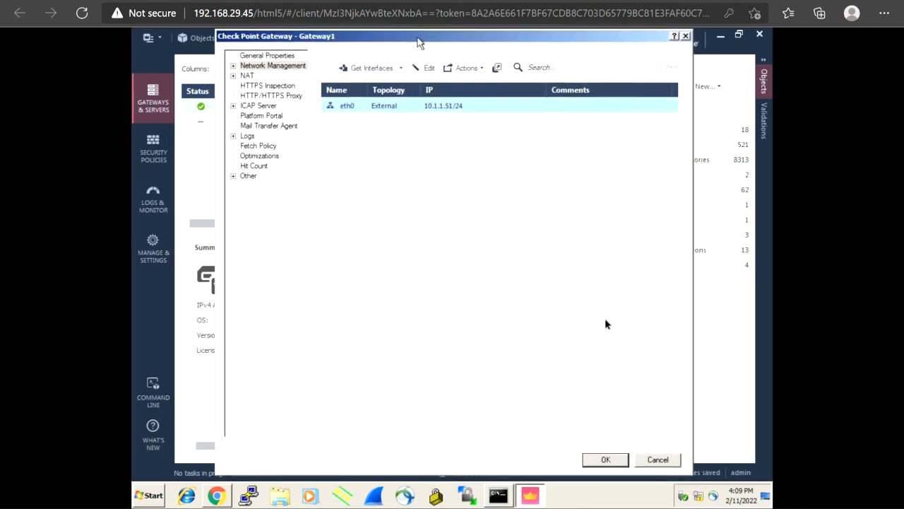
click(606, 462)
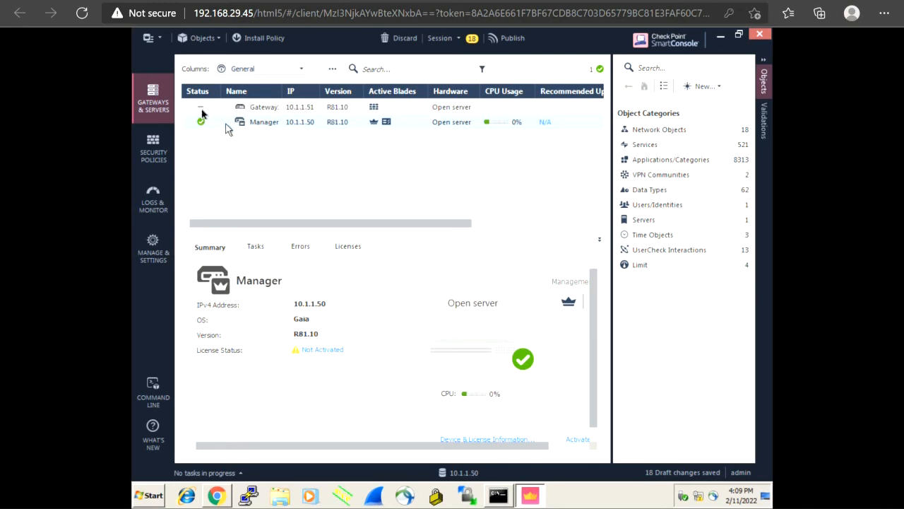
- Switch to Security Policies to view the Standard package's policy
mouse_move(201, 108)
mouse_move(202, 127)
click(157, 149)
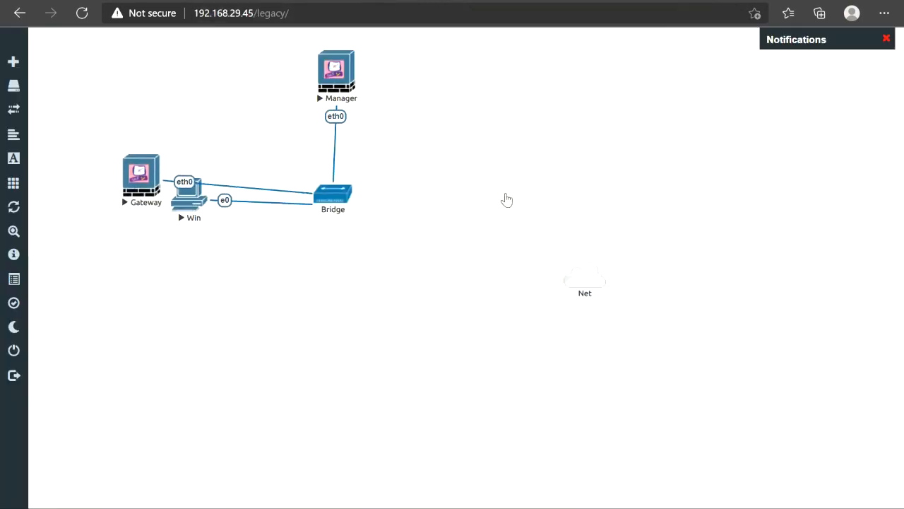
- Place the Gateway node right of the Bridge in EVE-NG, then return to SmartConsole
drag(507, 199, 507, 202)
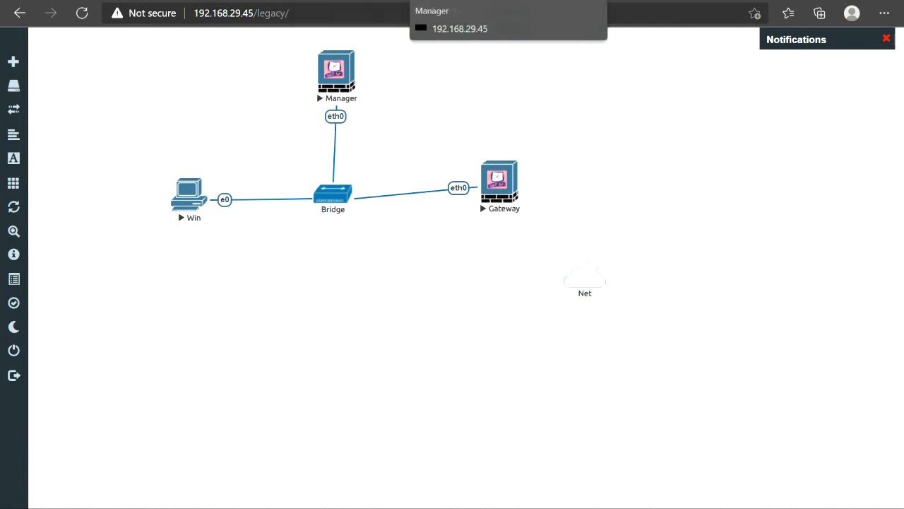
click(417, 2)
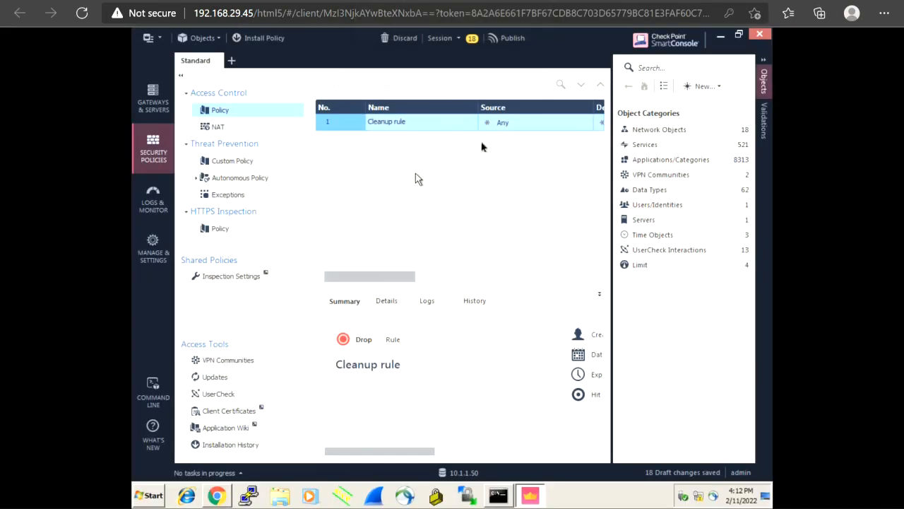
- Show Gateway1 (10.1.1.51) beside Manager in Gateways & Servers, then load freshdeveloper.online in the Gaia guide tab
click(156, 105)
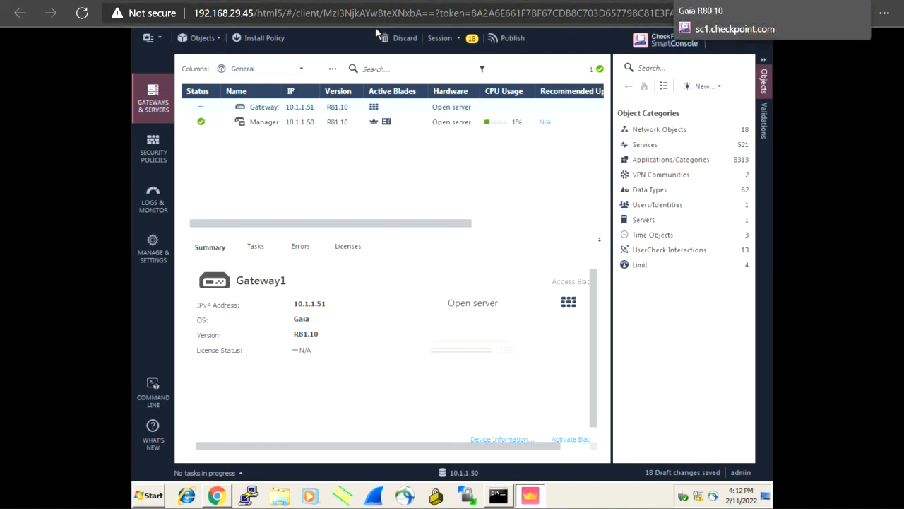
click(678, 0)
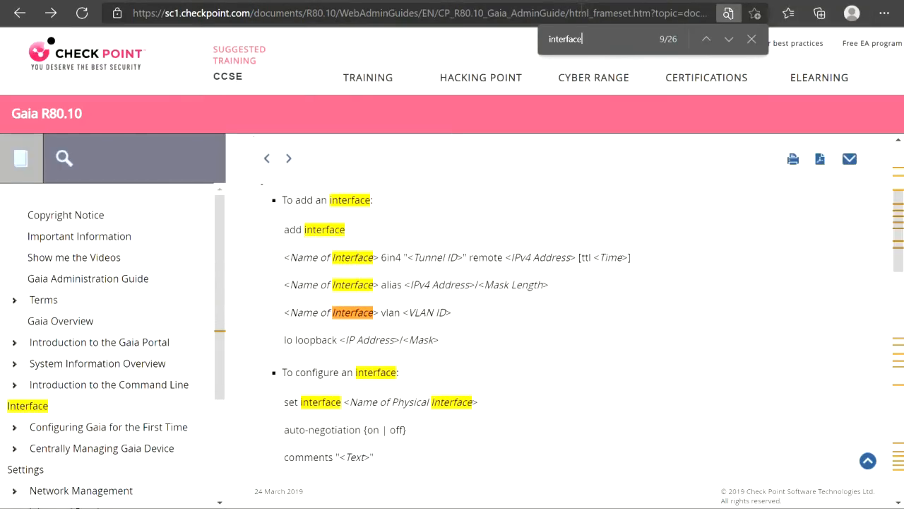
click(582, 13)
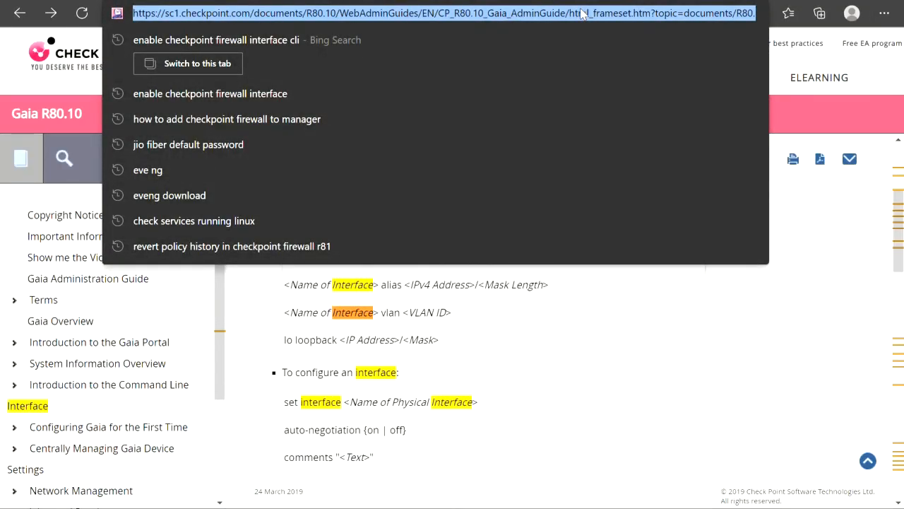
text(we)
key(BackSpace)
key(BackSpace)
key(BackSpace)
text(fre)
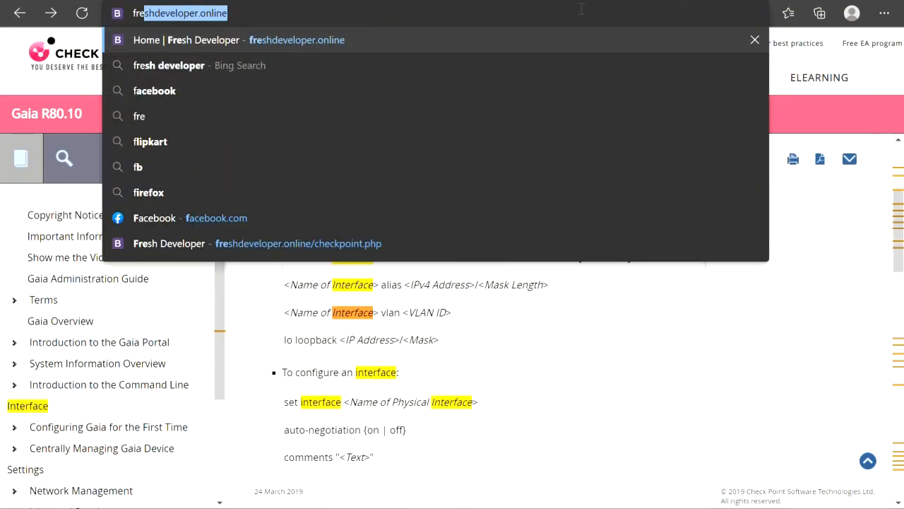
key(Return)
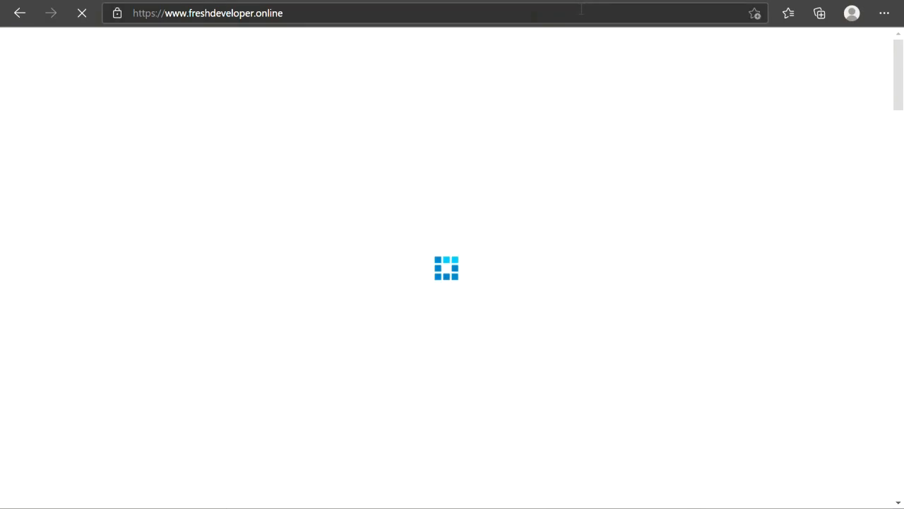
- Open the Checkpoint Firewall course page with its Day 1 Introduction and Day 2 Firewall Basics sessions
scroll(404, 202, down, 10)
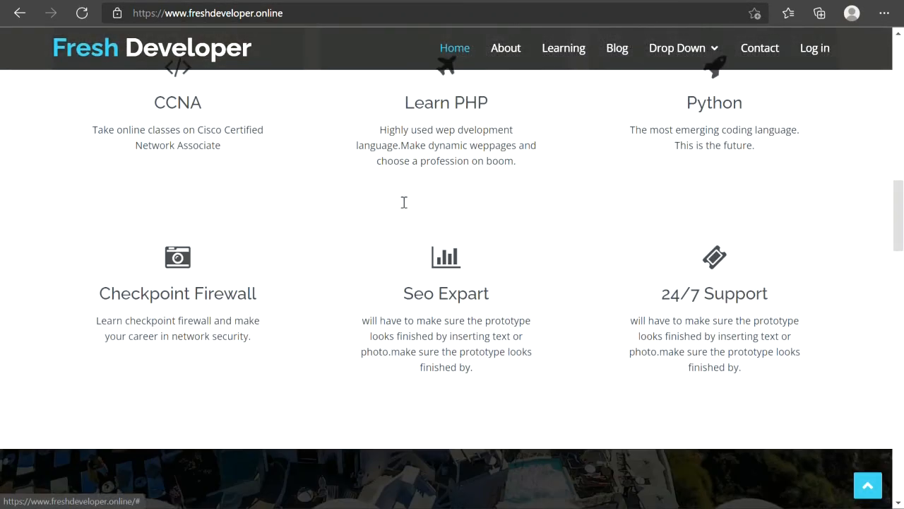
scroll(403, 202, up, 1)
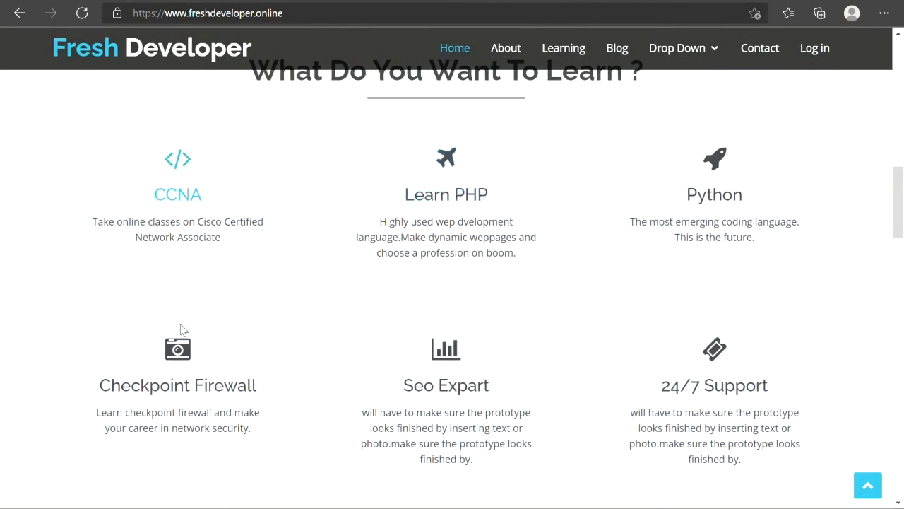
click(180, 362)
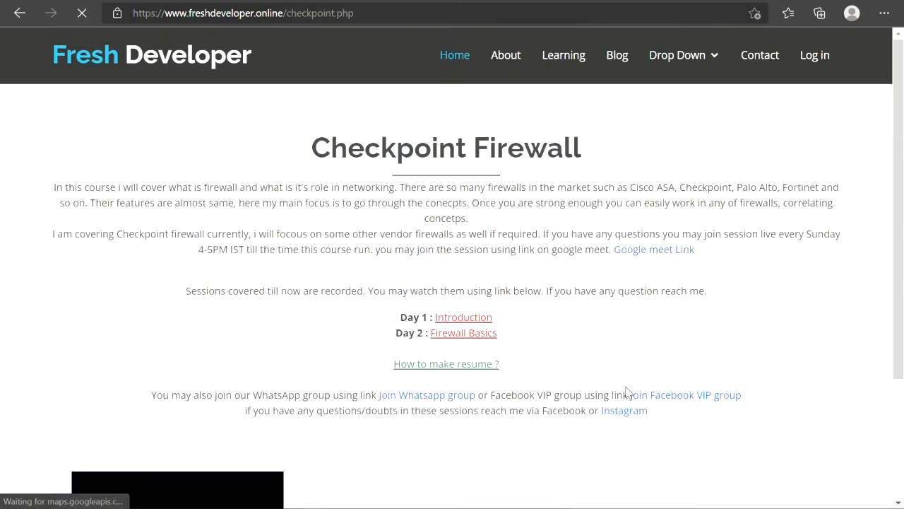
scroll(628, 393, down, 2)
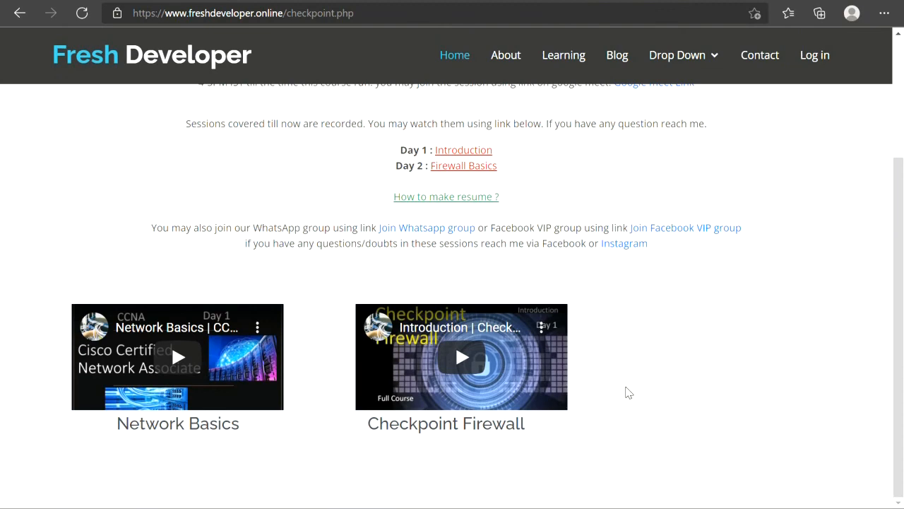
scroll(628, 390, up, 2)
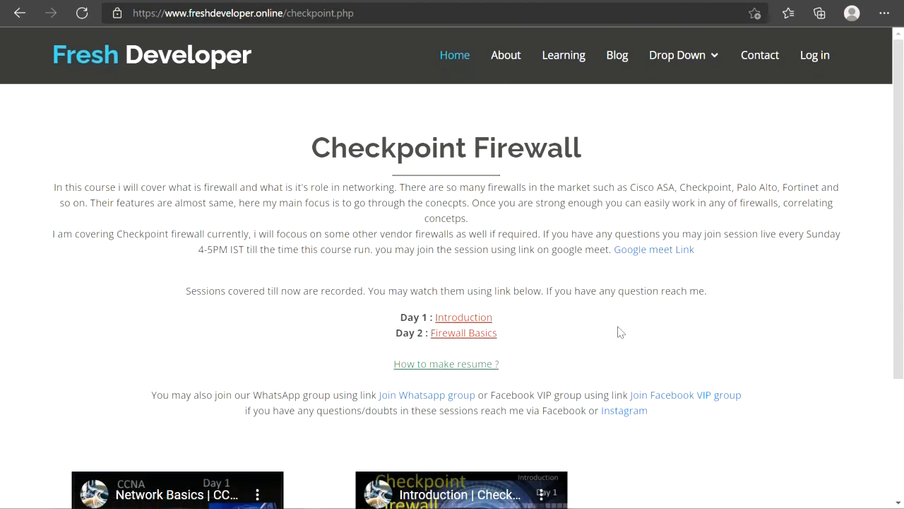